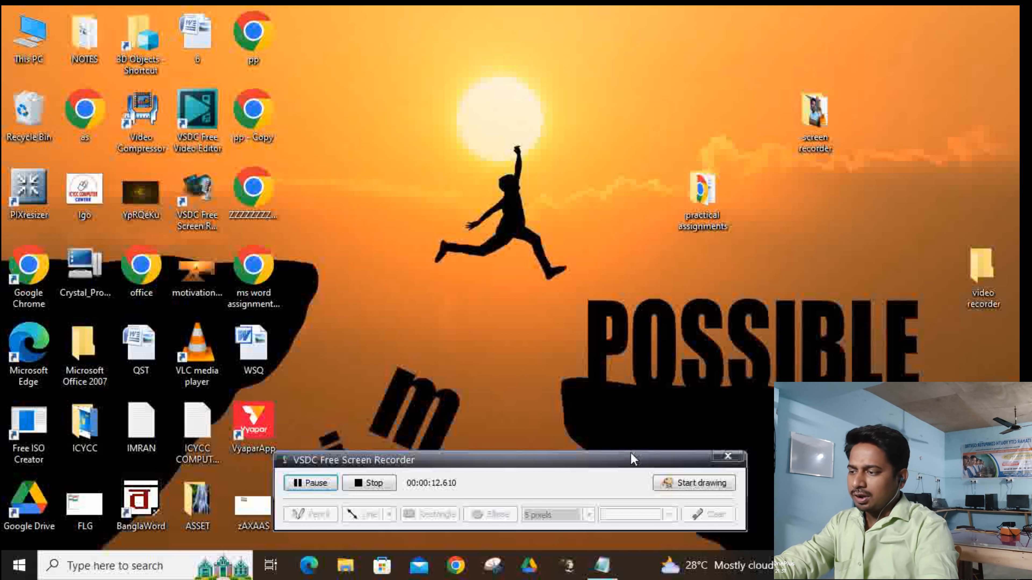
pyautogui.moveTo(630, 452); pyautogui.dragTo(735, 400)
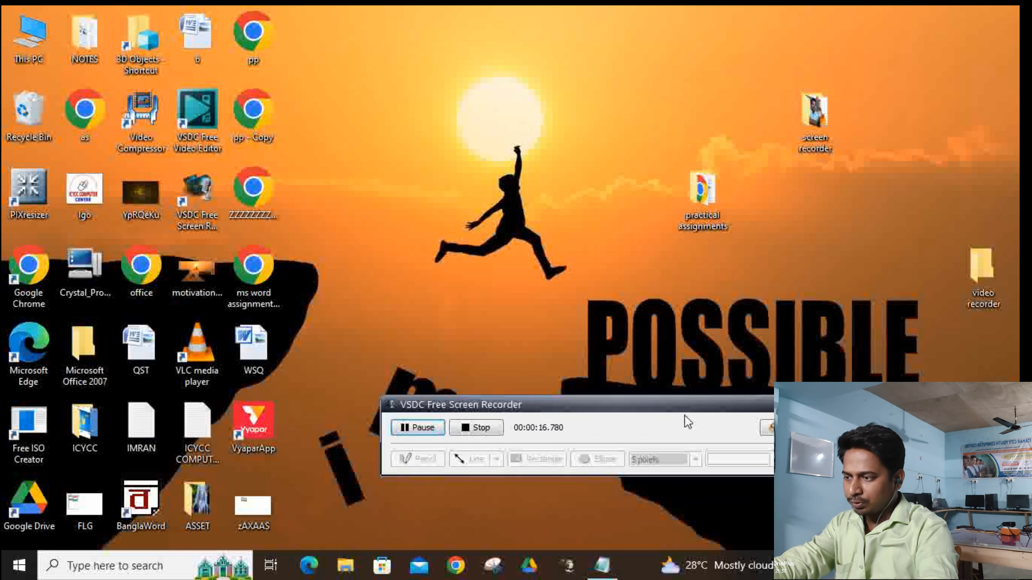
pyautogui.moveTo(662, 411); pyautogui.dragTo(686, 425)
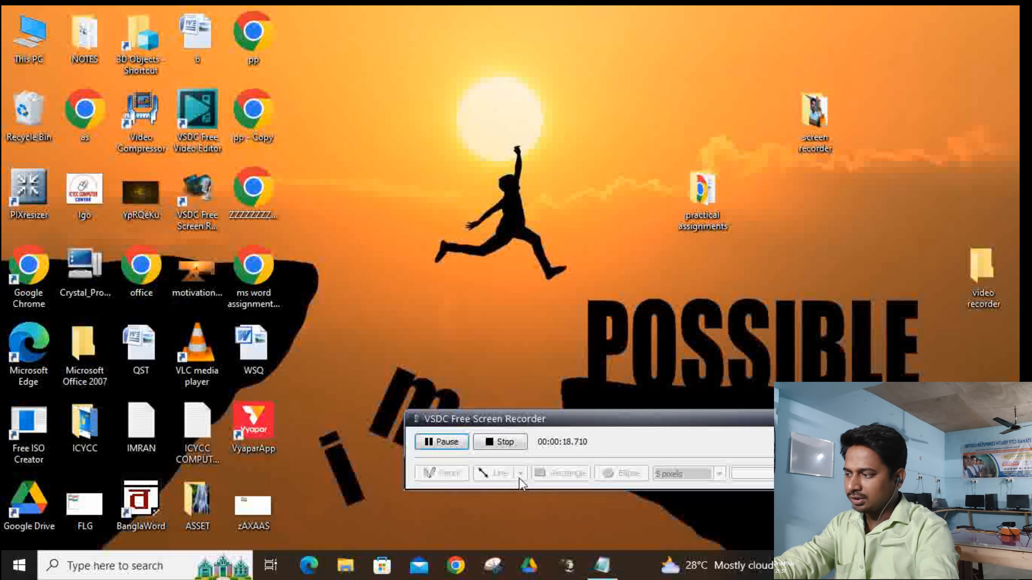
# Step: Find Paint through the system search and open it with a blank canvas
pyautogui.press('super')
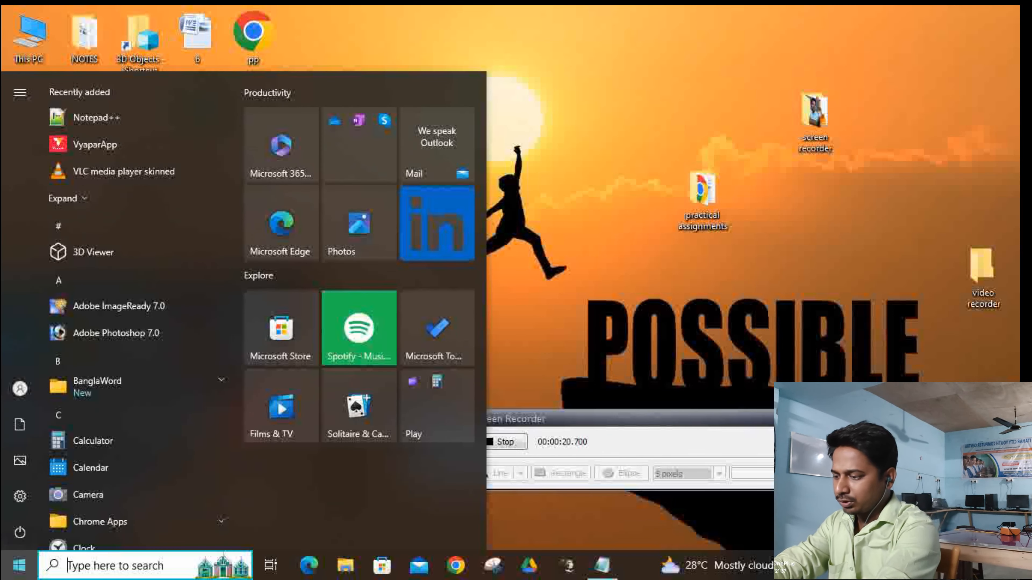
pyautogui.write('pai')
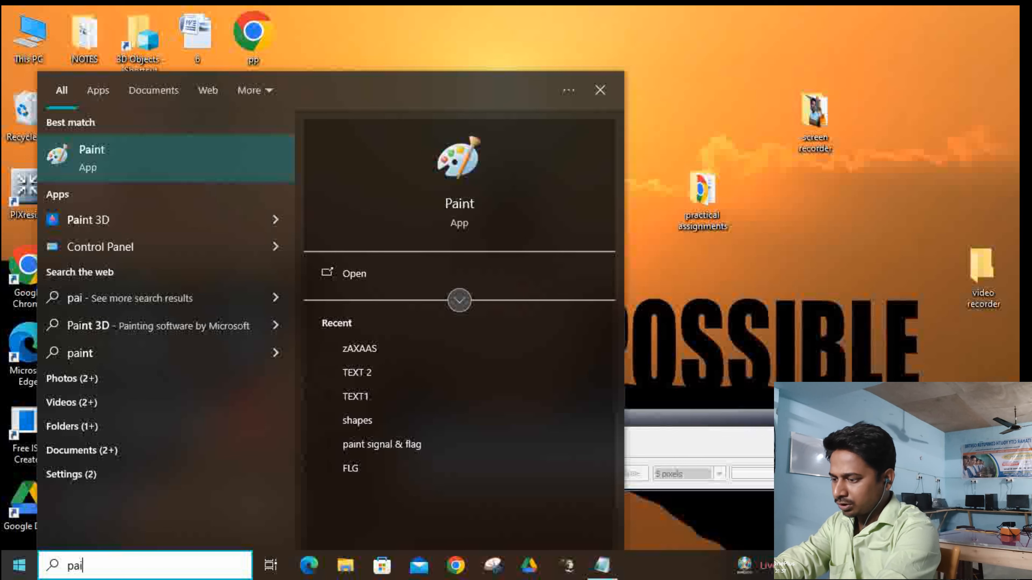
pyautogui.write('nt')
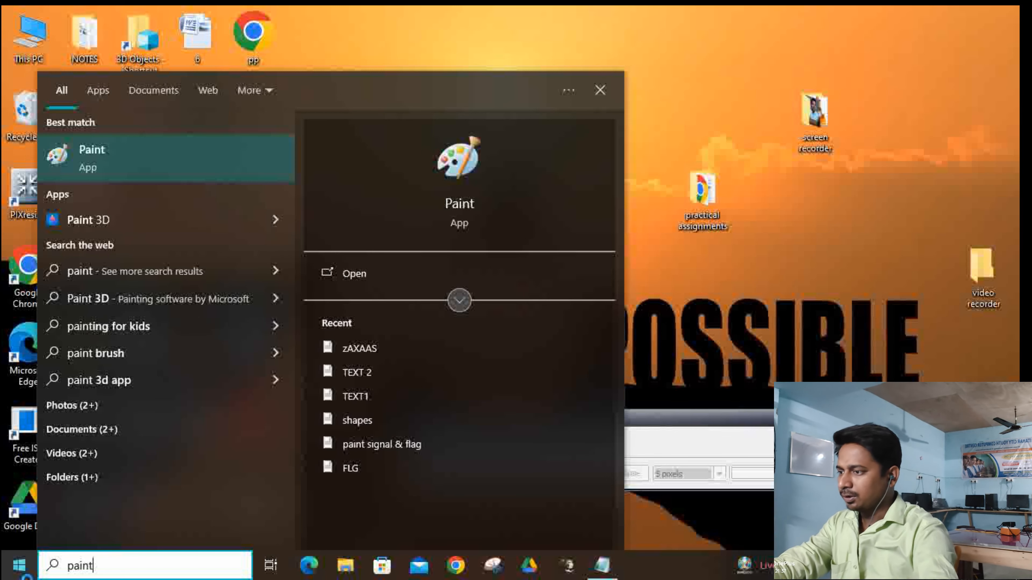
pyautogui.press('Return')
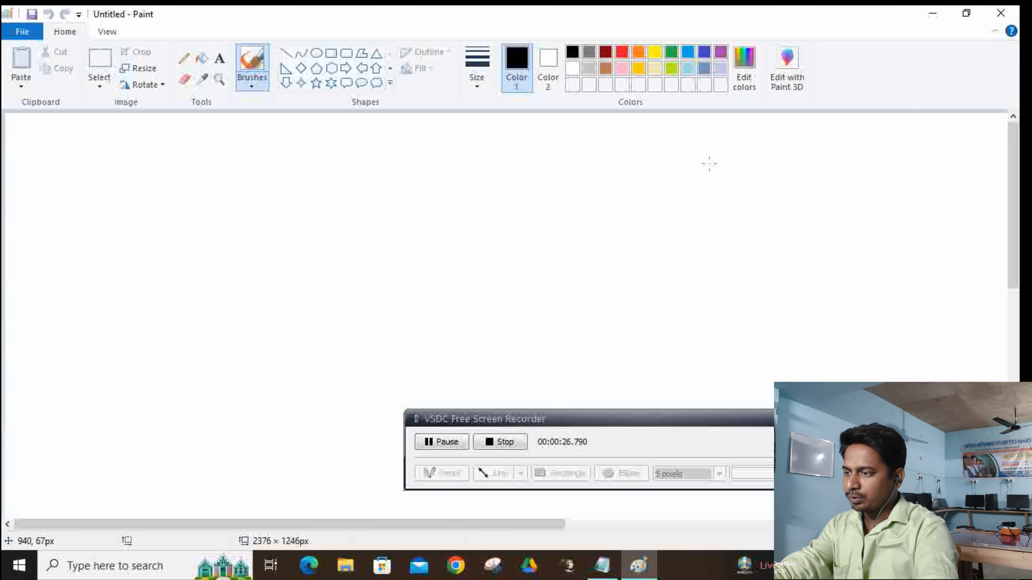
pyautogui.moveTo(723, 424)
pyautogui.mouseDown()
pyautogui.moveTo(791, 442)
pyautogui.moveTo(792, 462)
pyautogui.mouseUp()
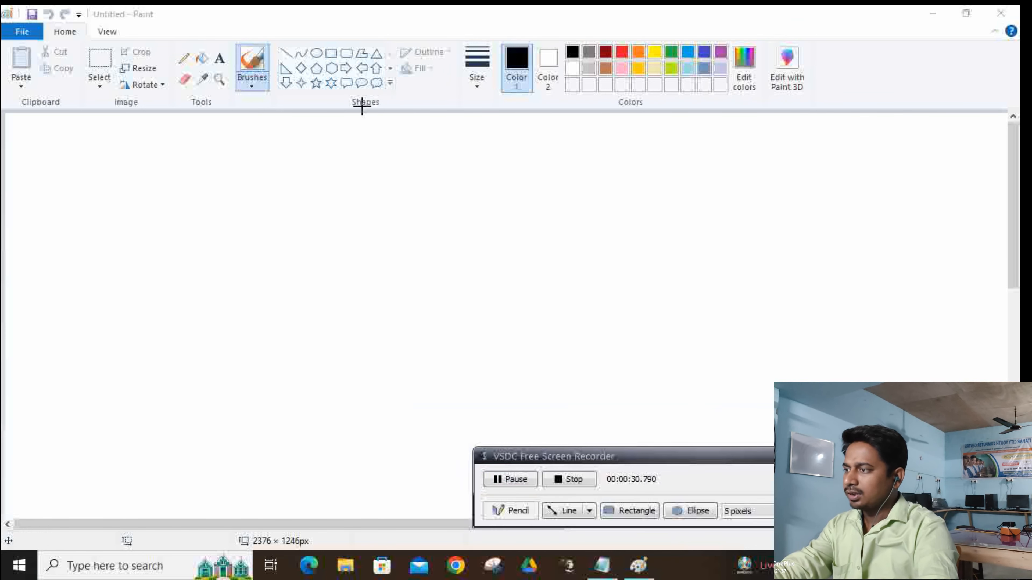
pyautogui.moveTo(293, 115)
pyautogui.mouseDown()
pyautogui.moveTo(275, 73)
pyautogui.moveTo(381, 6)
pyautogui.moveTo(434, 44)
pyautogui.moveTo(348, 119)
pyautogui.moveTo(299, 105)
pyautogui.mouseUp()
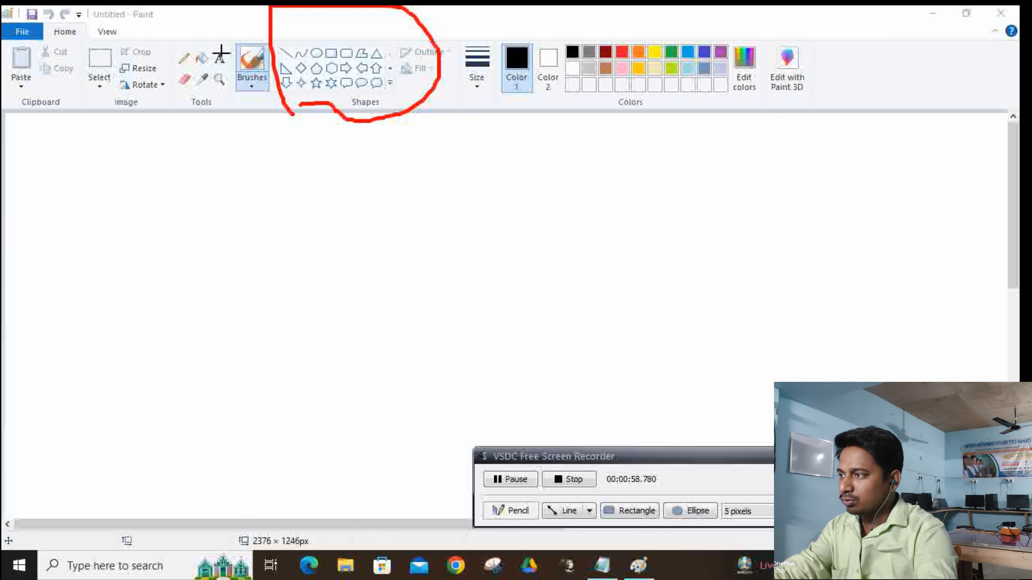
pyautogui.moveTo(207, 36)
pyautogui.mouseDown()
pyautogui.moveTo(248, 77)
pyautogui.moveTo(227, 86)
pyautogui.moveTo(206, 73)
pyautogui.moveTo(204, 48)
pyautogui.moveTo(220, 37)
pyautogui.moveTo(237, 67)
pyautogui.moveTo(202, 77)
pyautogui.moveTo(194, 57)
pyautogui.moveTo(206, 42)
pyautogui.moveTo(239, 49)
pyautogui.moveTo(219, 73)
pyautogui.mouseUp()
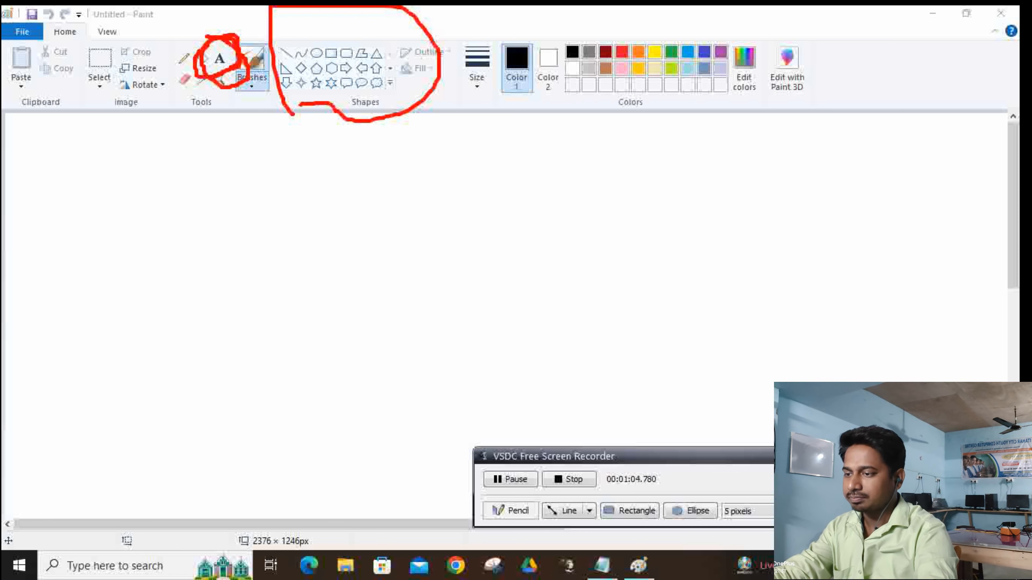
pyautogui.click(886, 511)
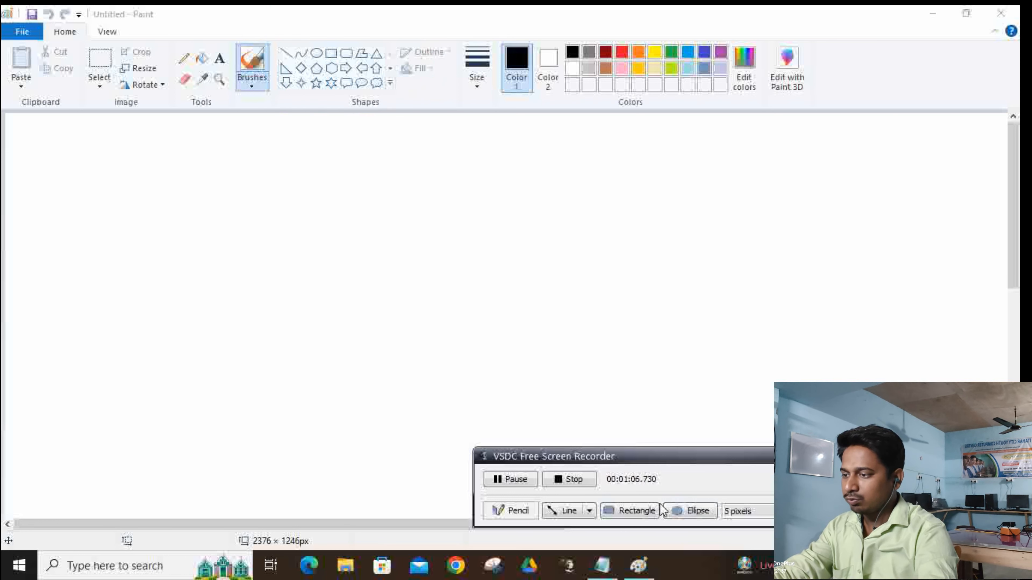
pyautogui.click(617, 504)
pyautogui.moveTo(205, 28); pyautogui.dragTo(237, 75)
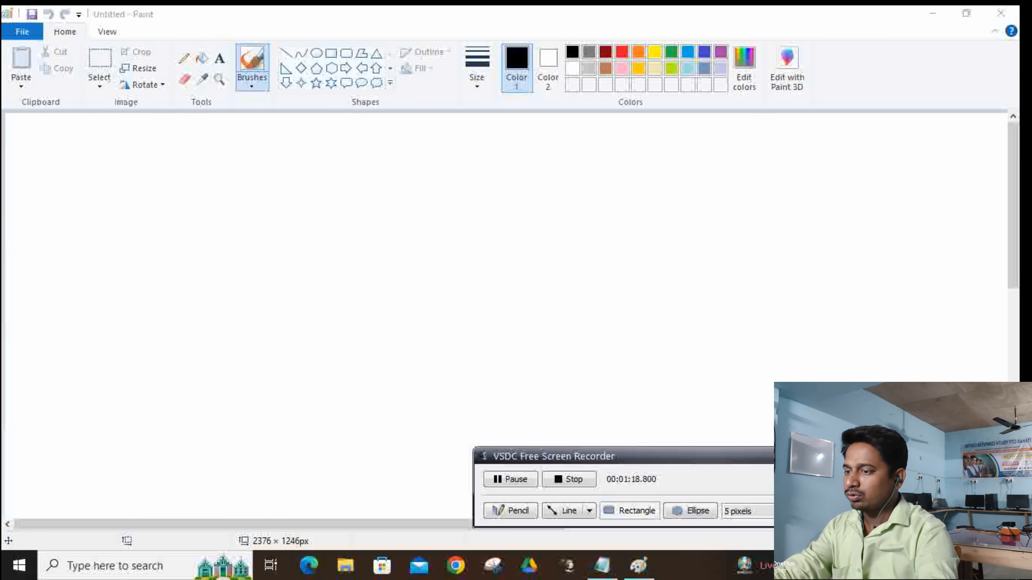
pyautogui.click(853, 479)
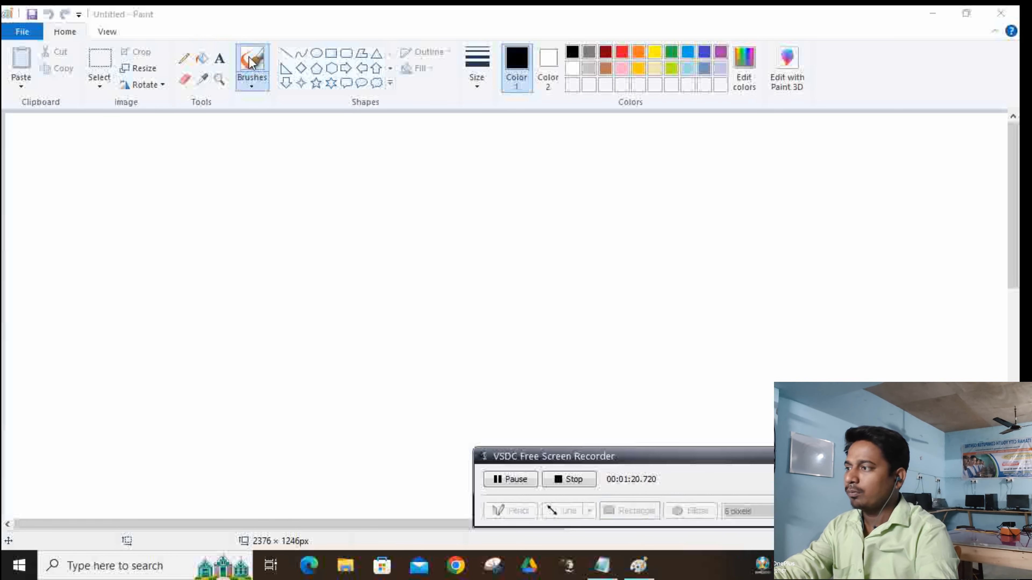
# Step: Activate the Text tool for writing on the blank canvas
pyautogui.click(219, 61)
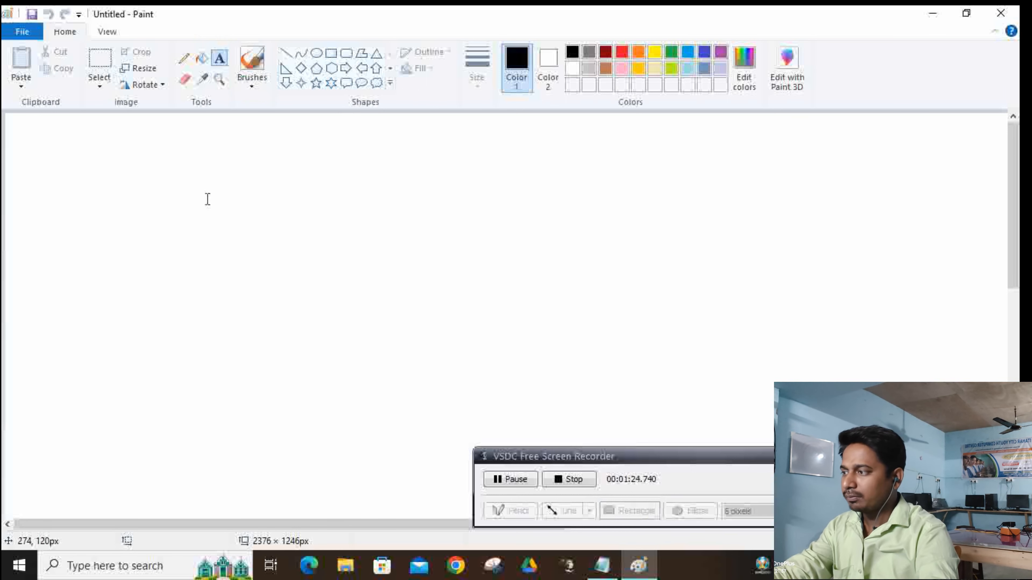
pyautogui.click(152, 208)
pyautogui.write('wdsdf')
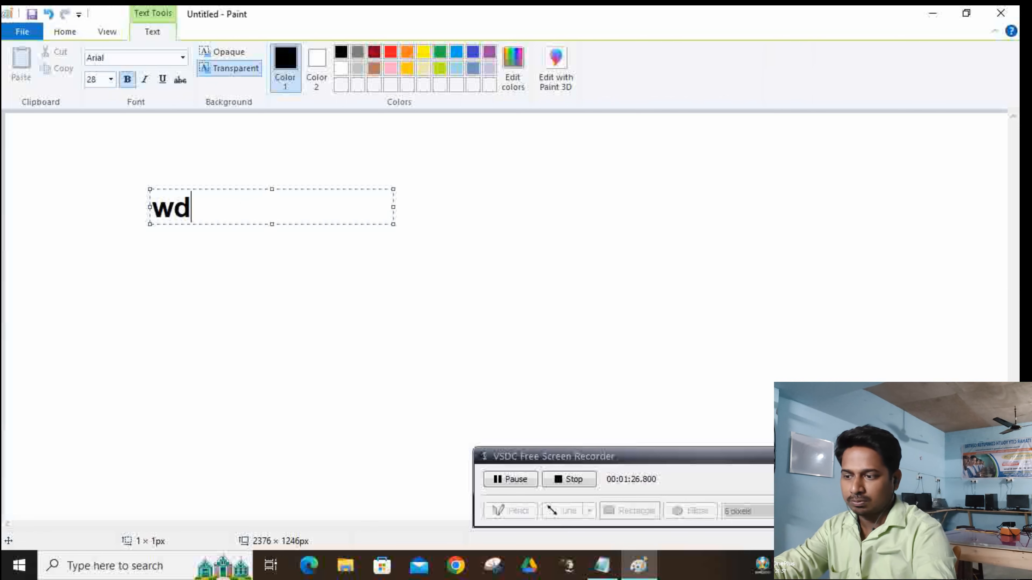
pyautogui.press('BackSpace')
pyautogui.press('BackSpace')
pyautogui.press('BackSpace')
pyautogui.press('BackSpace')
pyautogui.press('BackSpace')
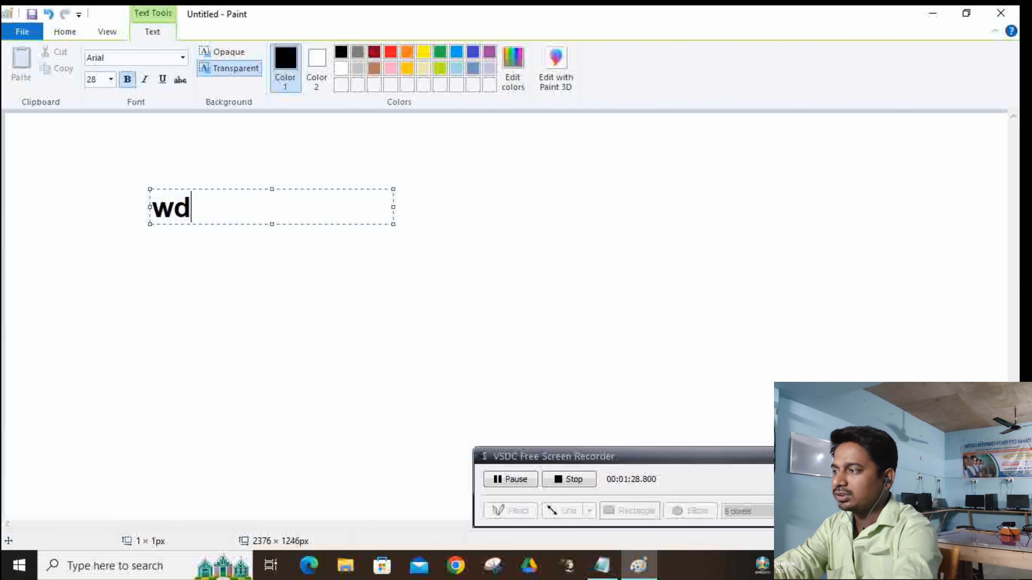
pyautogui.click(440, 131)
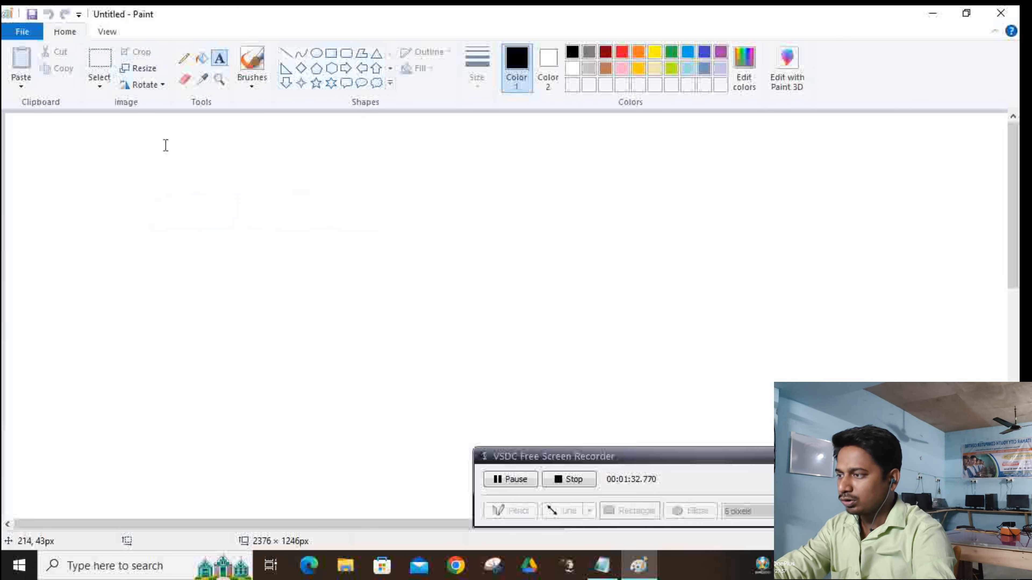
pyautogui.moveTo(164, 155); pyautogui.dragTo(712, 309)
pyautogui.click(871, 300)
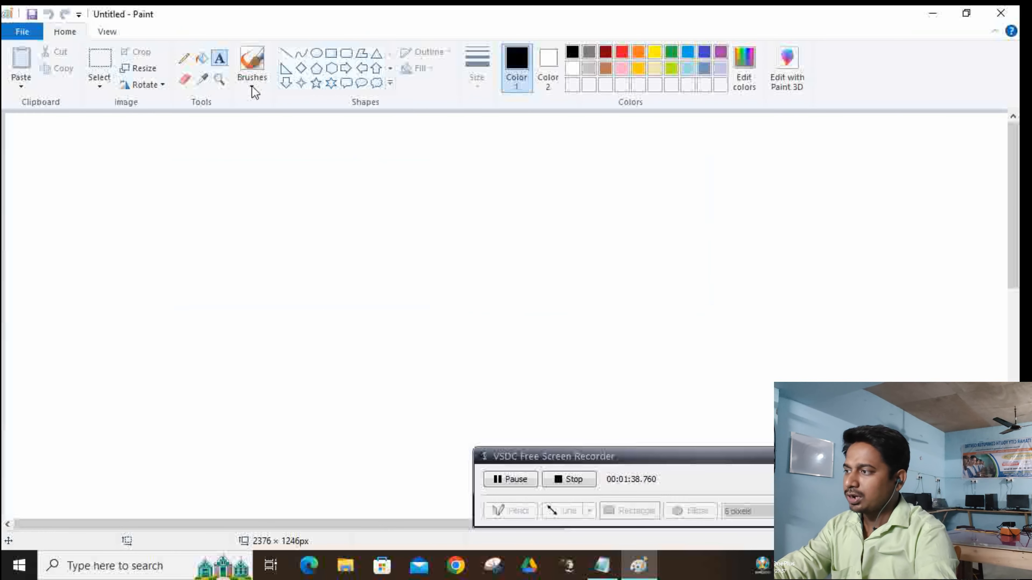
# Step: Place a text box in the upper part of the canvas and enter "ICYCC COMPUTER CENTRE" in capitals
pyautogui.click(202, 212)
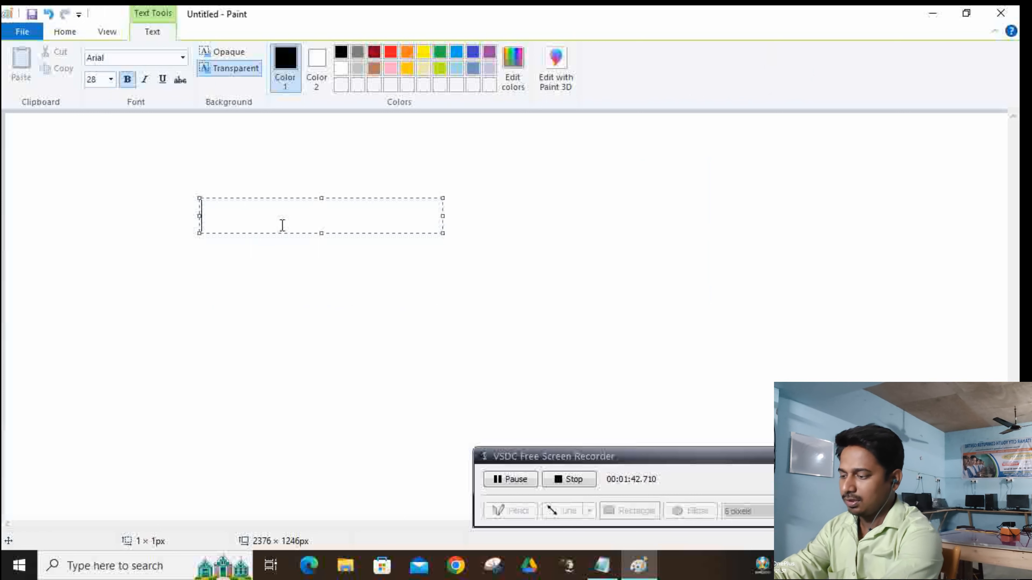
pyautogui.write('i')
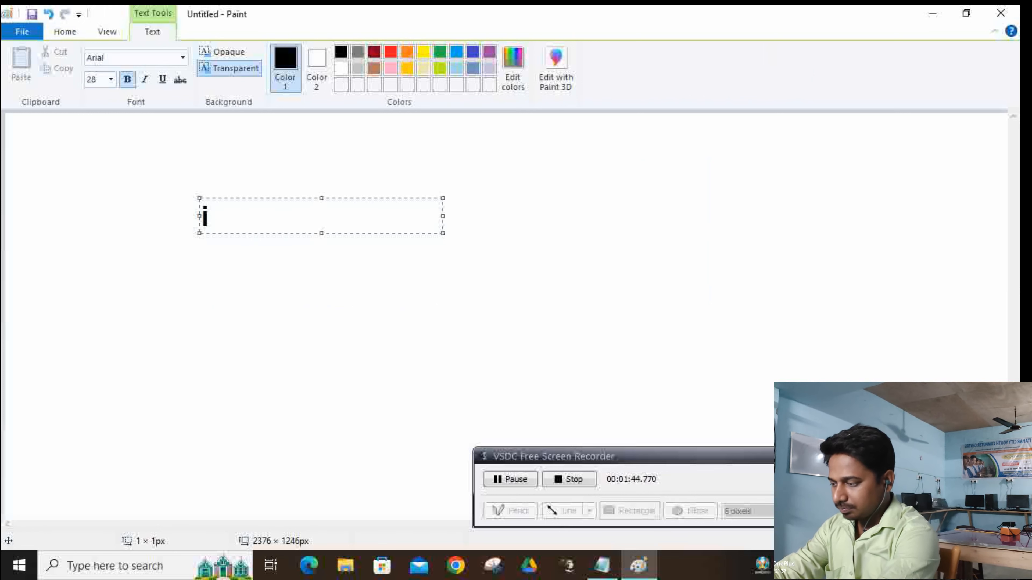
pyautogui.press('BackSpace')
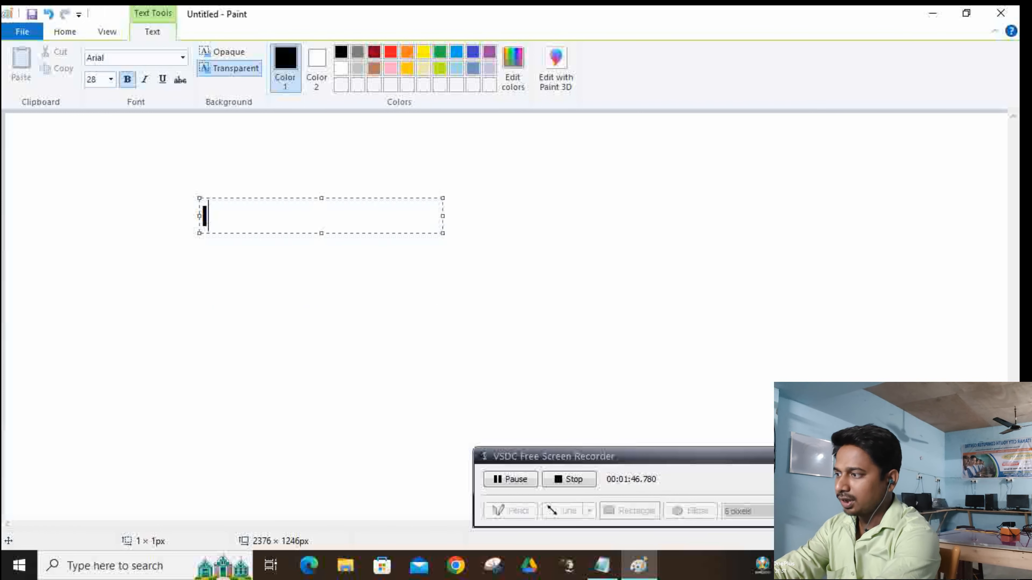
pyautogui.write('ICY')
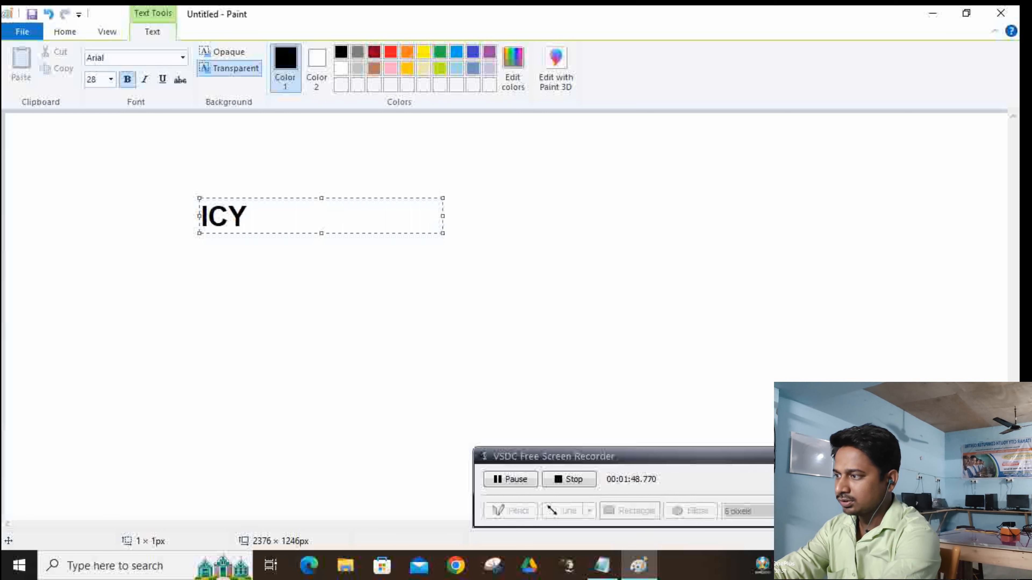
pyautogui.write('CC COM')
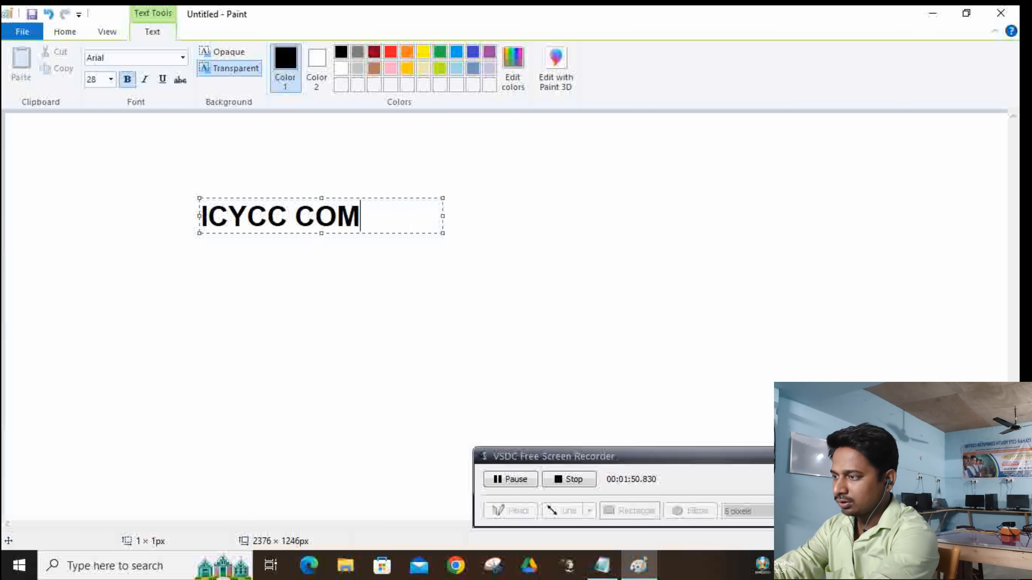
pyautogui.write('PUTER CENTRE')
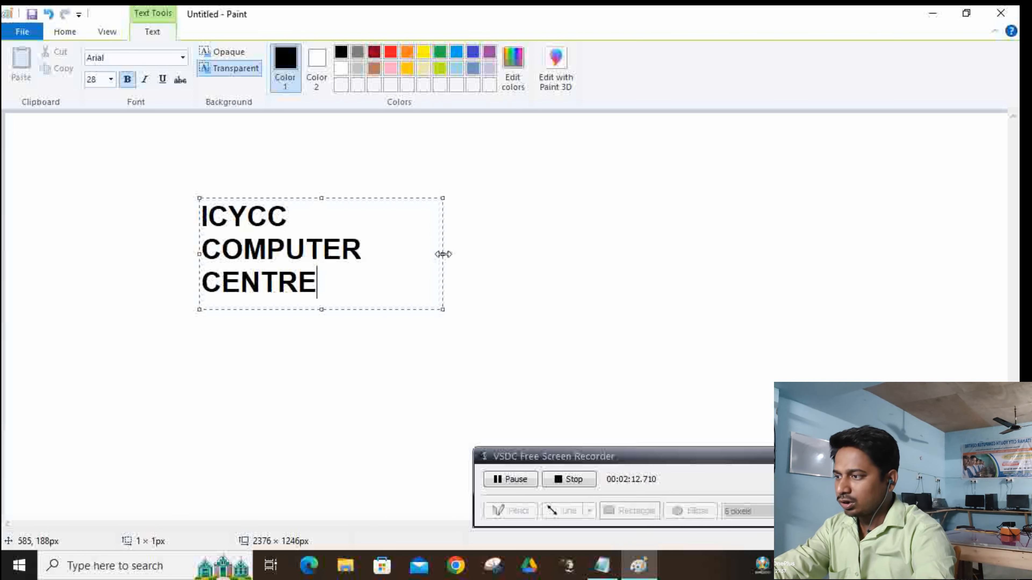
# Step: Enlarge the text box to about 835 × 243 px so the words fit on a single line
pyautogui.moveTo(443, 254); pyautogui.dragTo(443, 255)
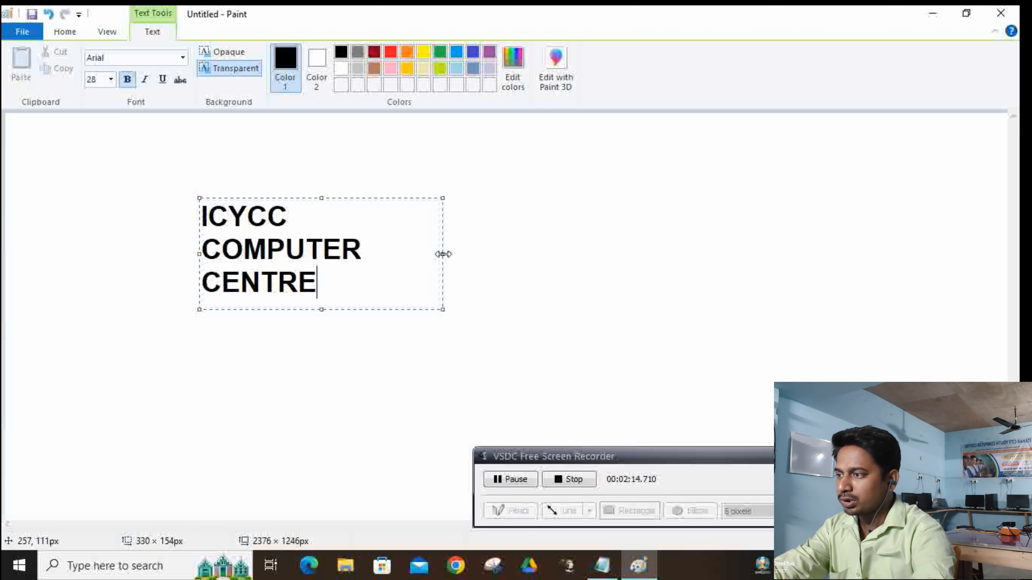
pyautogui.click(403, 261)
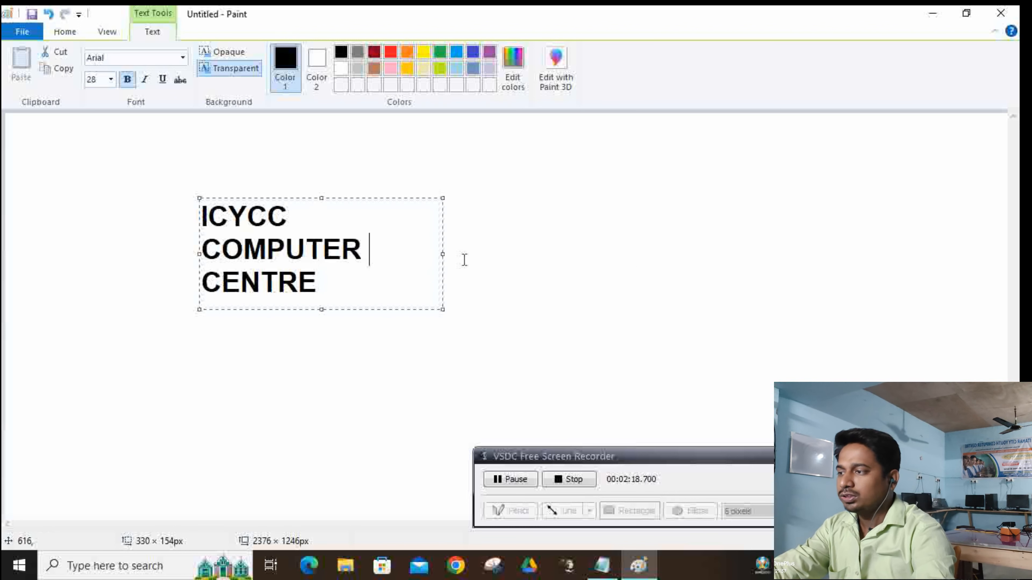
pyautogui.moveTo(443, 255); pyautogui.dragTo(668, 264)
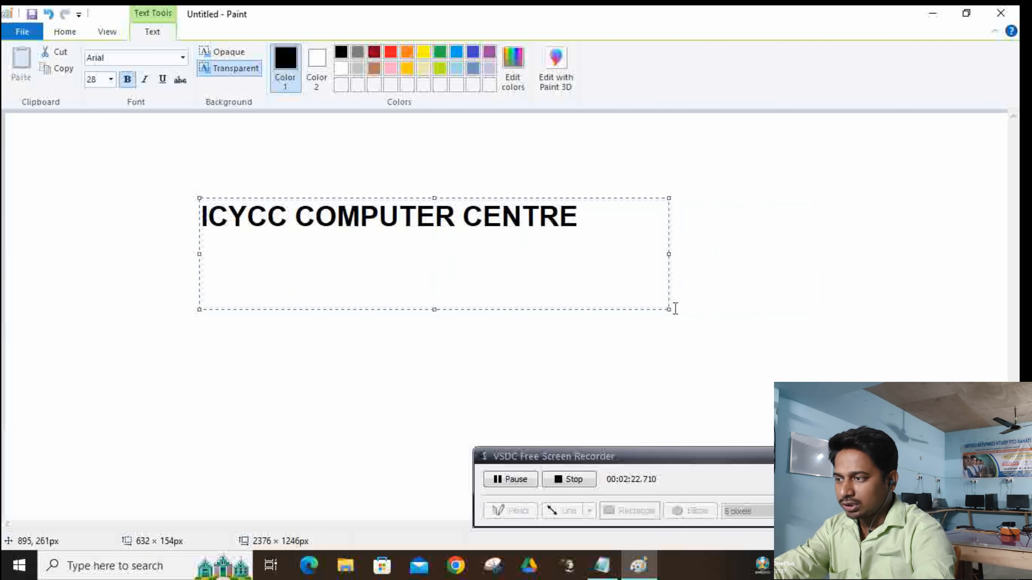
pyautogui.moveTo(669, 308); pyautogui.dragTo(821, 375)
pyautogui.click(604, 230)
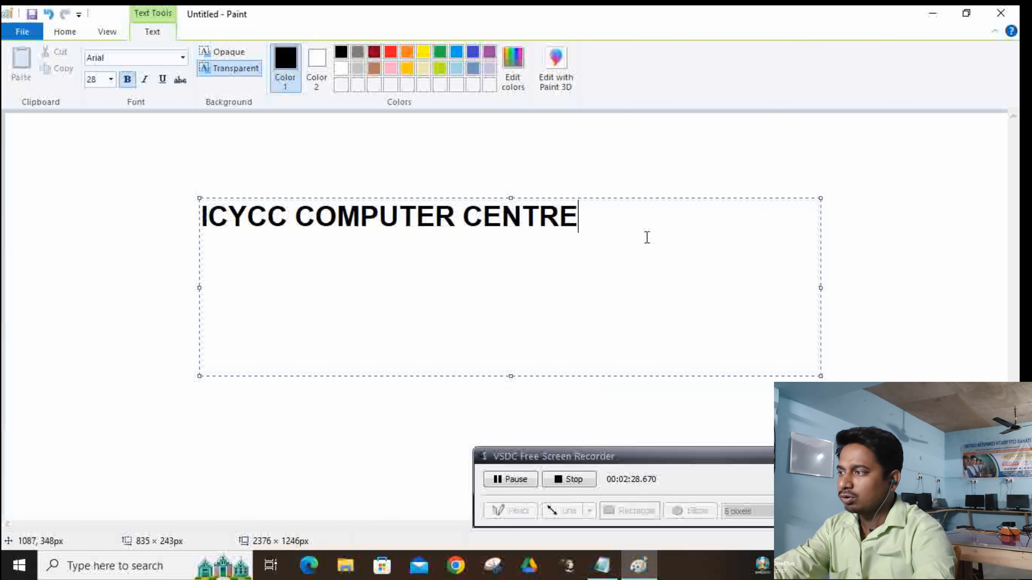
# Step: Set the whole text to font size 72 and widen its box to about 1320 px so it fits on one line
pyautogui.moveTo(647, 238); pyautogui.dragTo(176, 182)
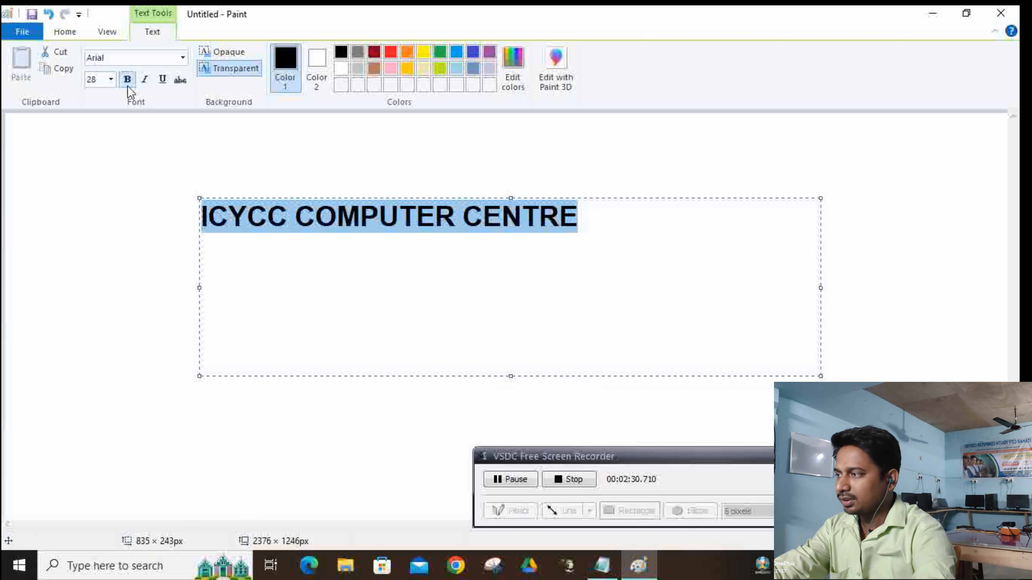
pyautogui.click(111, 79)
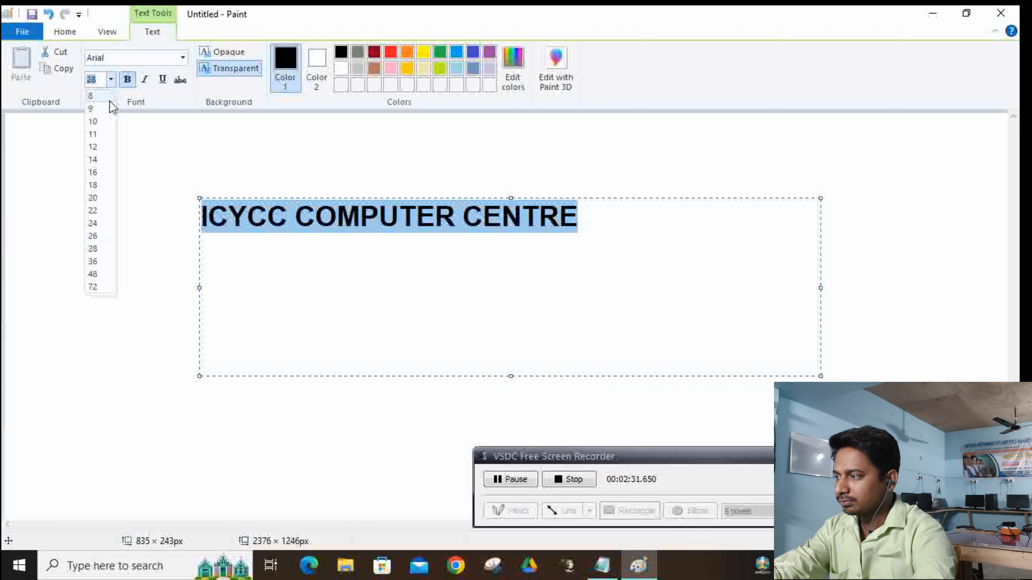
pyautogui.click(101, 291)
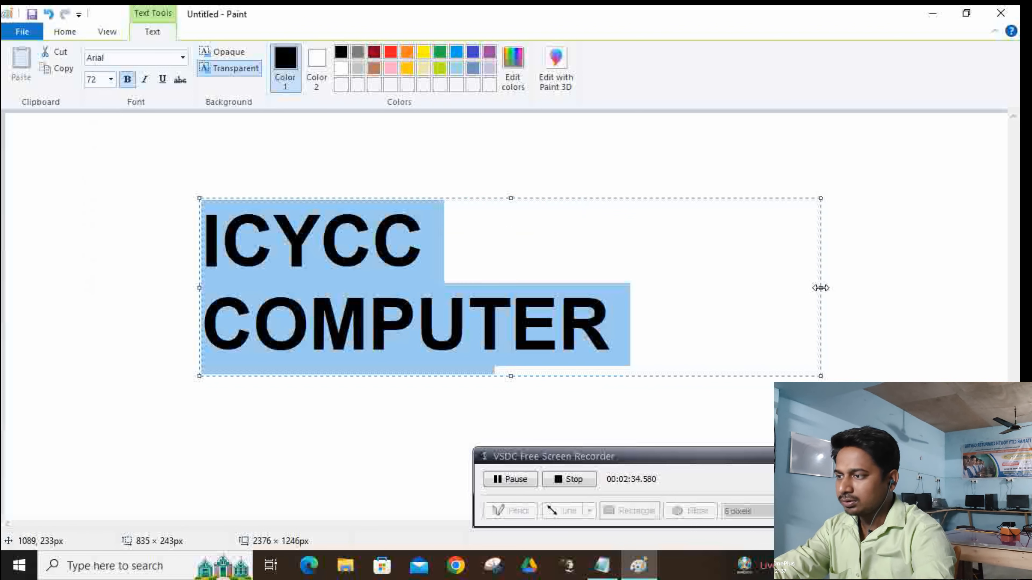
pyautogui.moveTo(820, 288); pyautogui.dragTo(1005, 288)
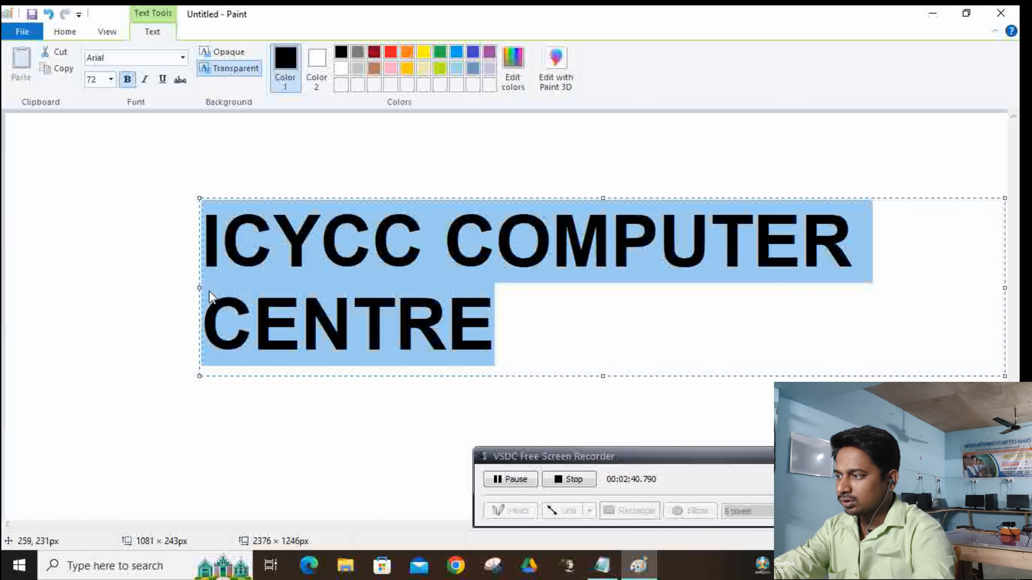
pyautogui.moveTo(201, 288); pyautogui.dragTo(19, 290)
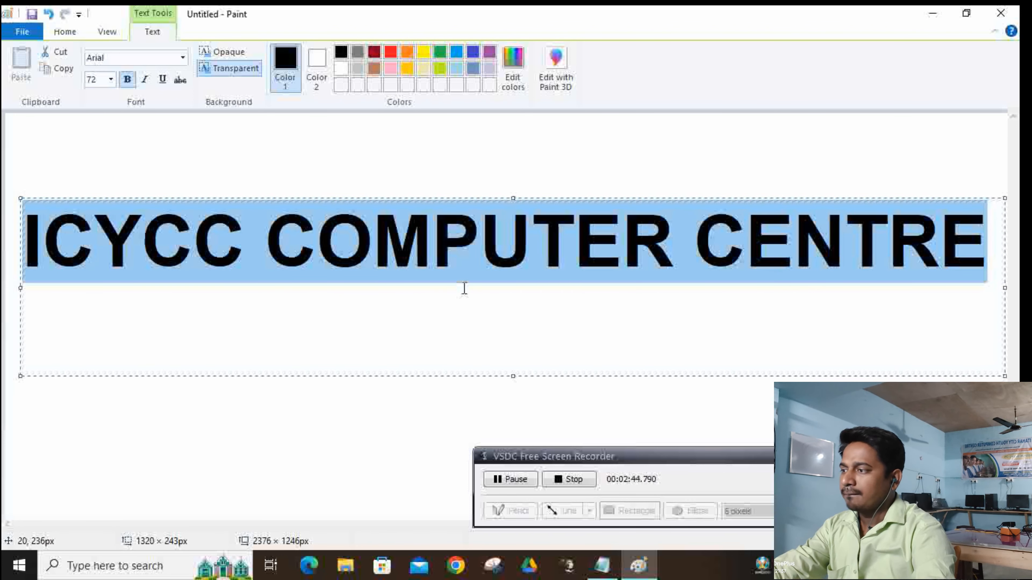
pyautogui.click(481, 287)
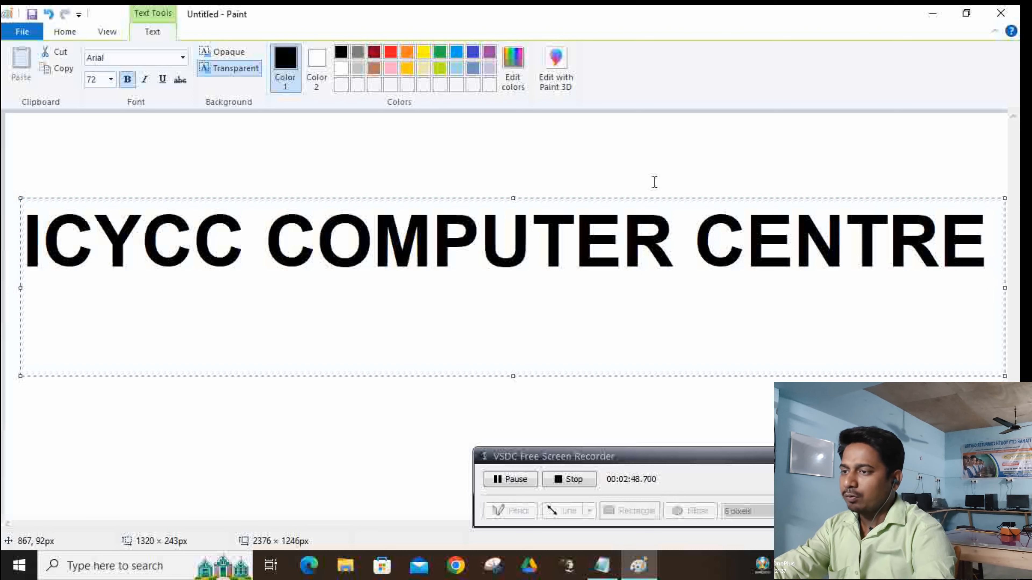
# Step: Practise selecting "ICYCC COMPUTER CENTRE" backwards from its end, extending the selection letter by letter
pyautogui.moveTo(983, 244); pyautogui.dragTo(690, 281)
pyautogui.click(959, 301)
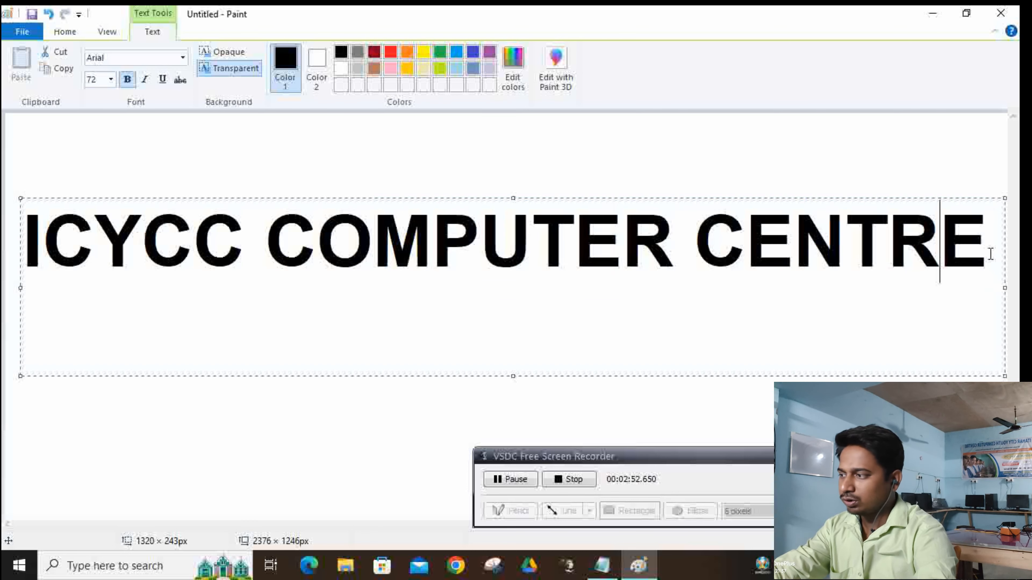
pyautogui.moveTo(991, 254); pyautogui.dragTo(46, 228)
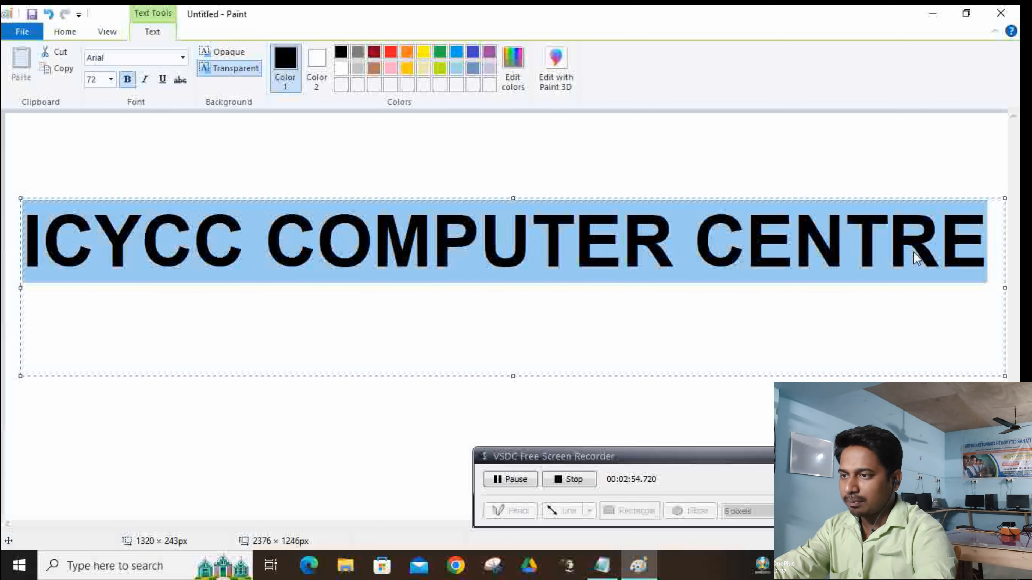
pyautogui.click(988, 253)
pyautogui.hotkey('shift', 'Left')
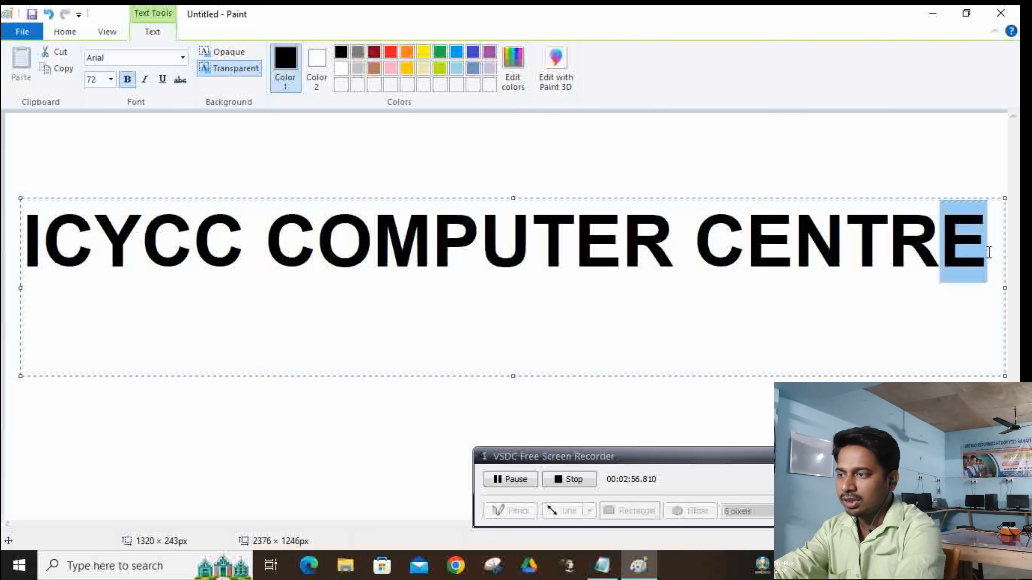
pyautogui.hotkey('ctrl', 'shift', 'Left')
pyautogui.hotkey('shift', 'Left')
pyautogui.hotkey('shift', 'Left')
pyautogui.hotkey('shift', 'Left')
pyautogui.hotkey('shift', 'Left')
pyautogui.hotkey('shift', 'Left')
pyautogui.hotkey('shift', 'Left')
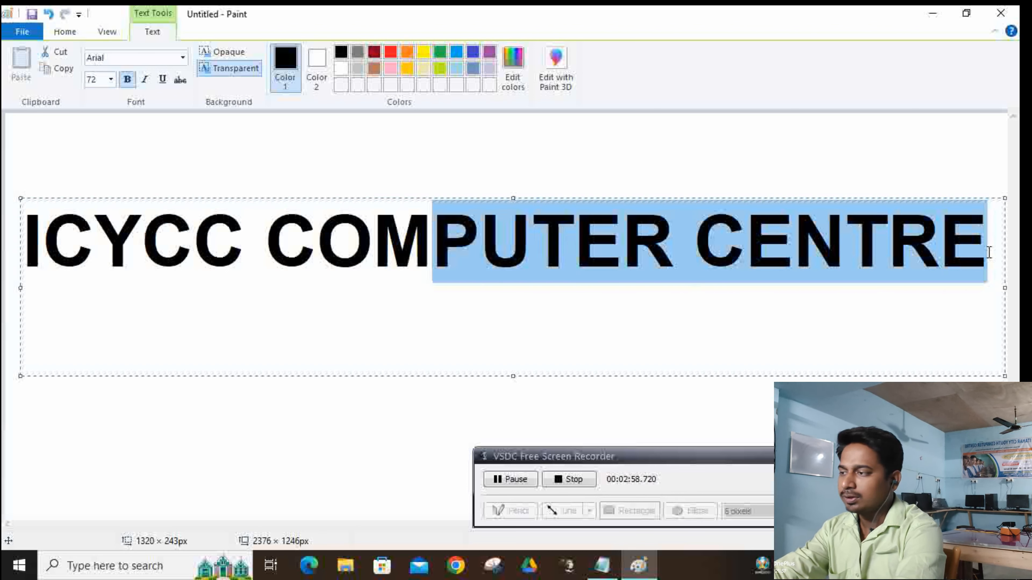
pyautogui.hotkey('shift', 'Left')
pyautogui.hotkey('shift', 'Left')
# Step: Recolour the whole text, trying yellow before settling on turquoise, and commit it to the canvas
pyautogui.hotkey('ctrl', 'a')
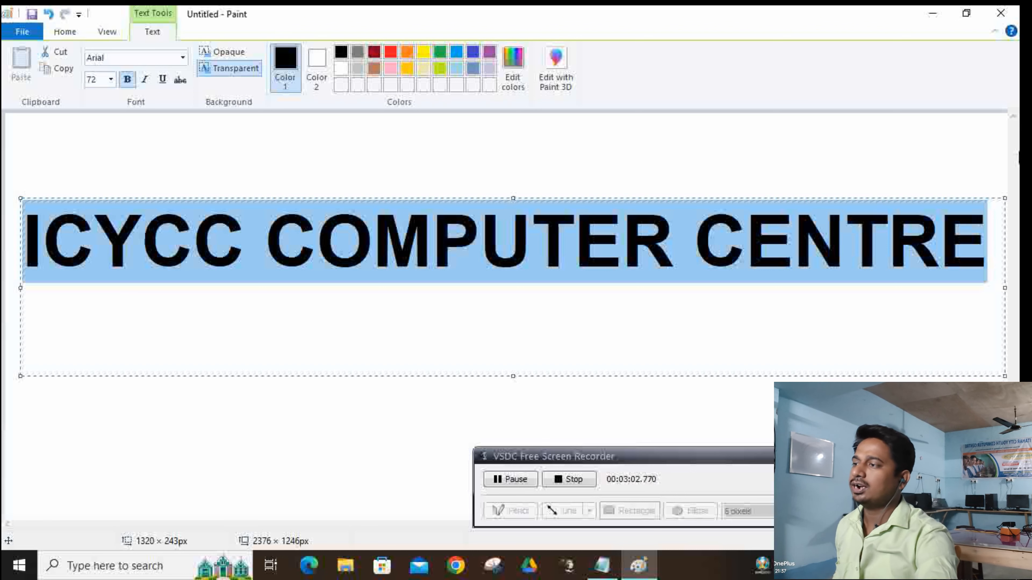
pyautogui.click(423, 54)
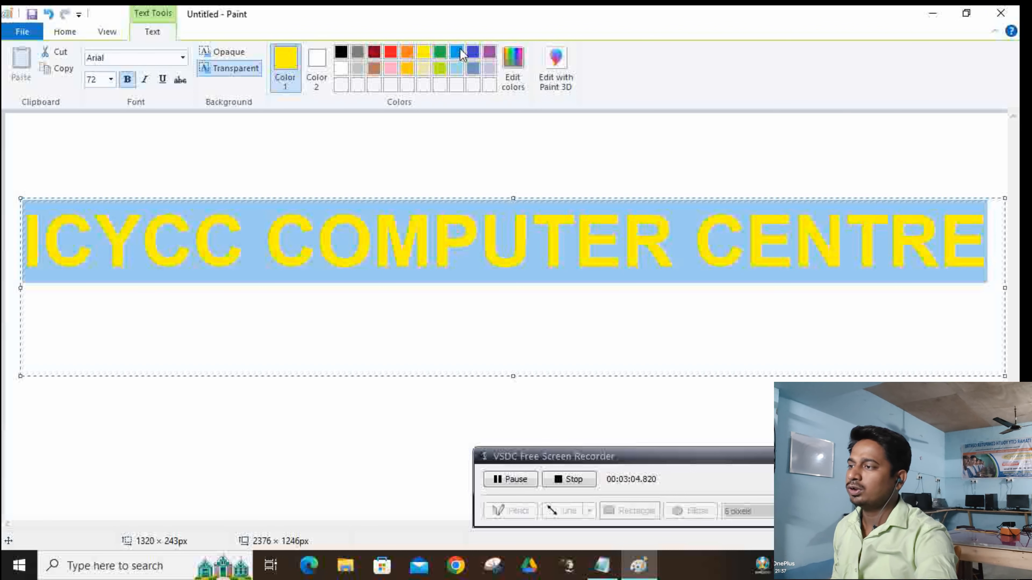
pyautogui.click(441, 52)
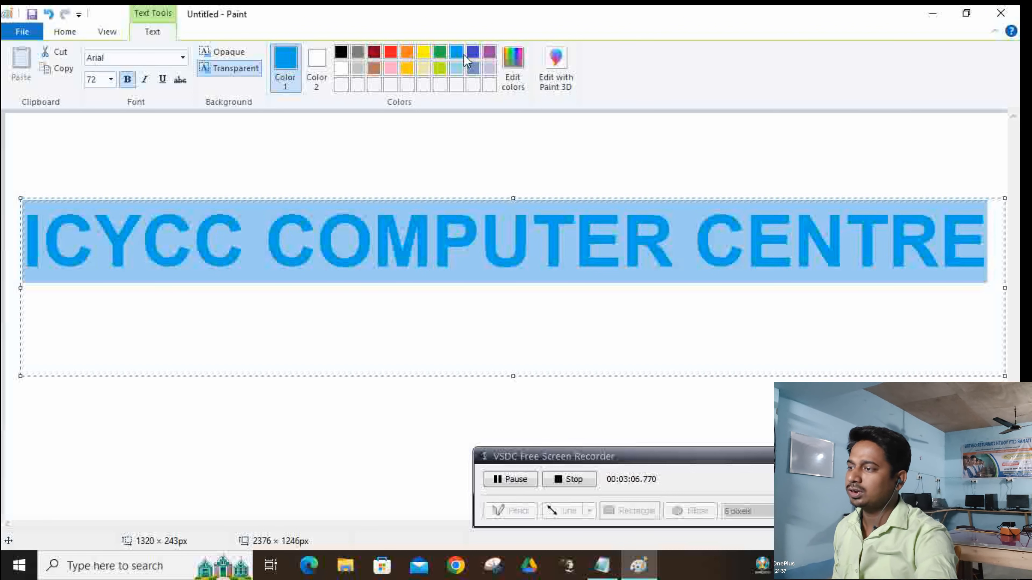
pyautogui.click(575, 260)
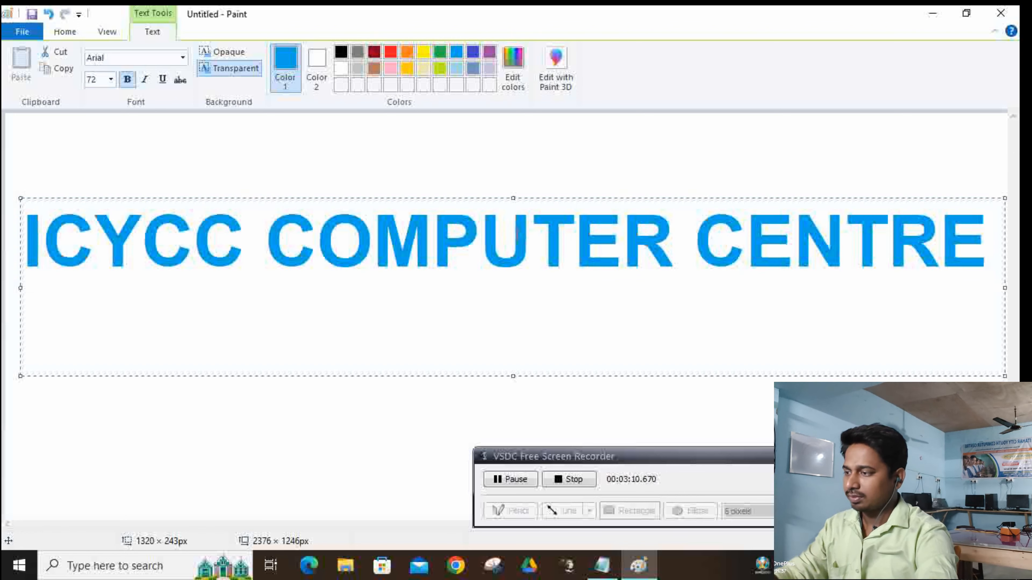
pyautogui.click(677, 169)
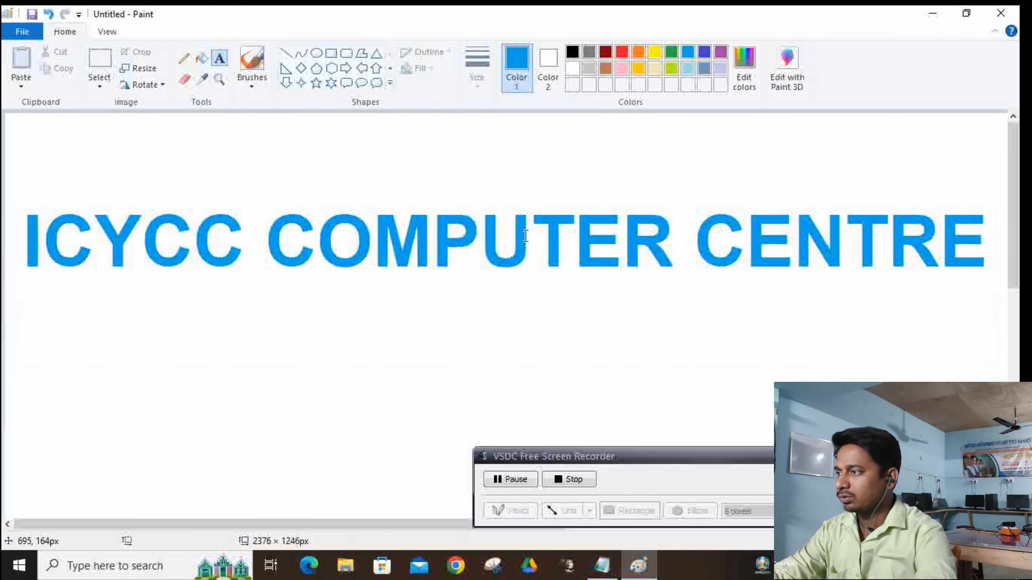
# Step: Undo the committed text and enter "ICYCC" in a new text box in the upper part of the canvas
pyautogui.hotkey('ctrl', 'z')
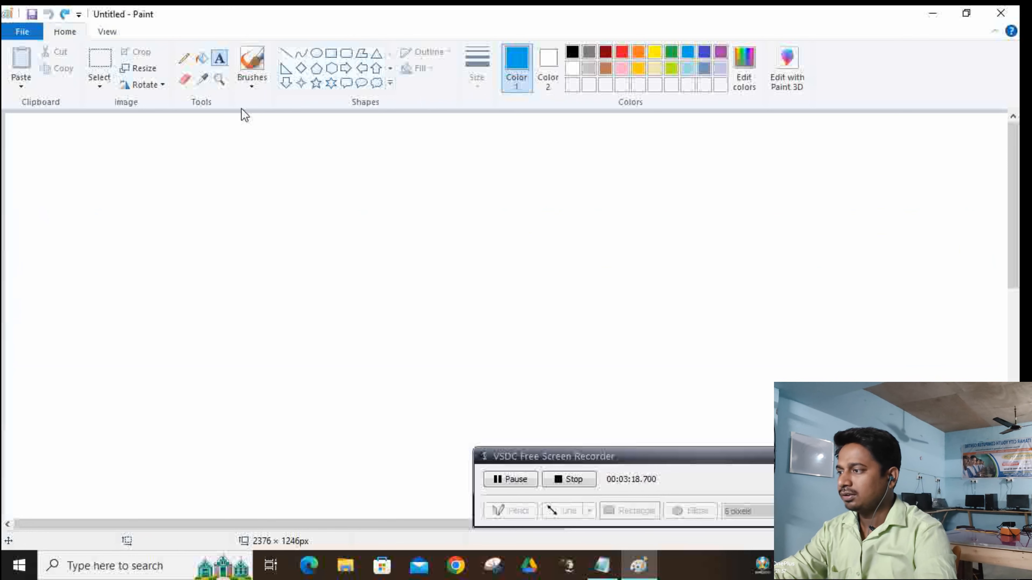
pyautogui.click(251, 191)
pyautogui.write('I')
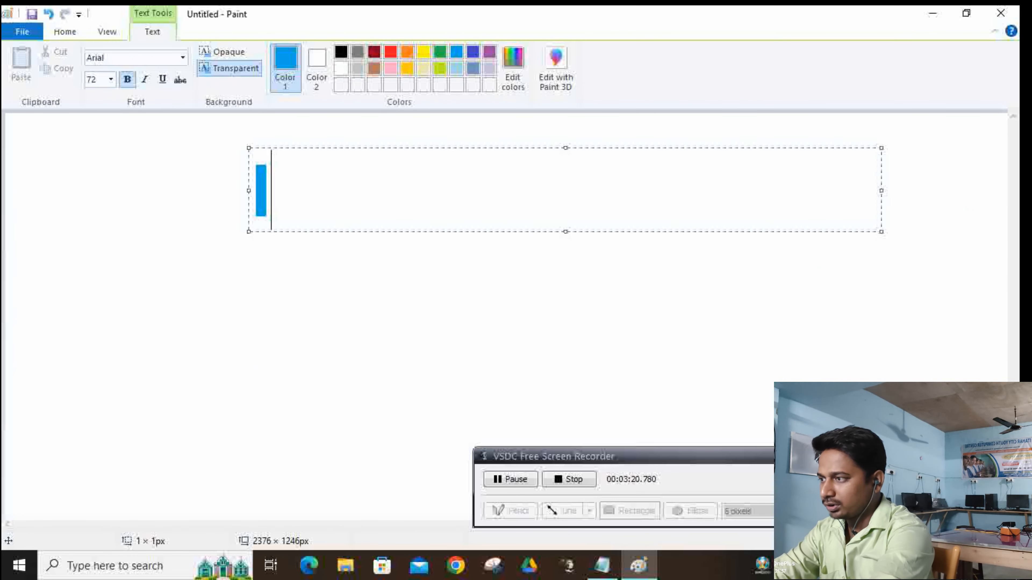
pyautogui.write('CYCC')
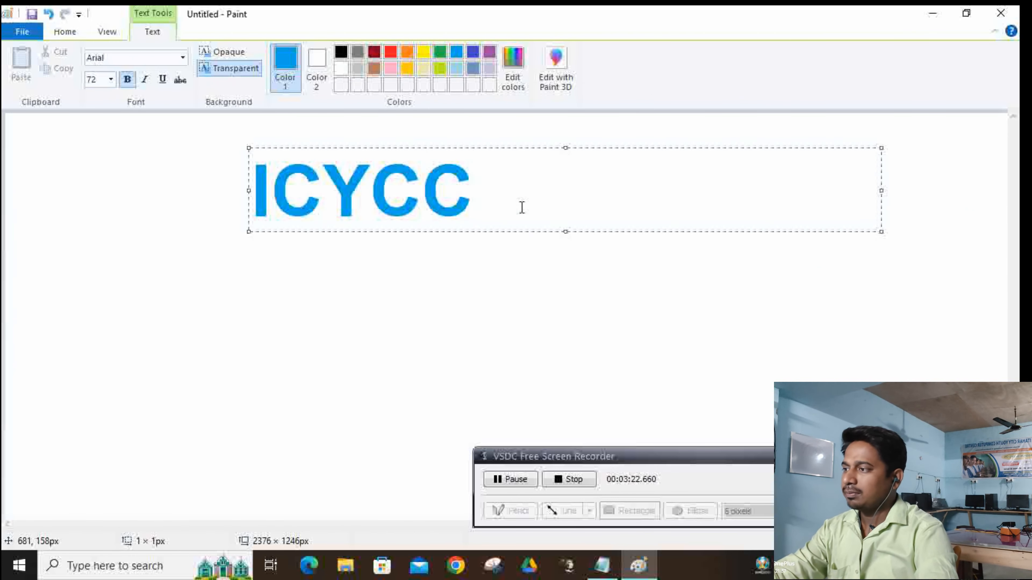
# Step: Change the colour of the word "ICYCC" to black
pyautogui.moveTo(521, 205); pyautogui.dragTo(1, 168)
pyautogui.click(342, 54)
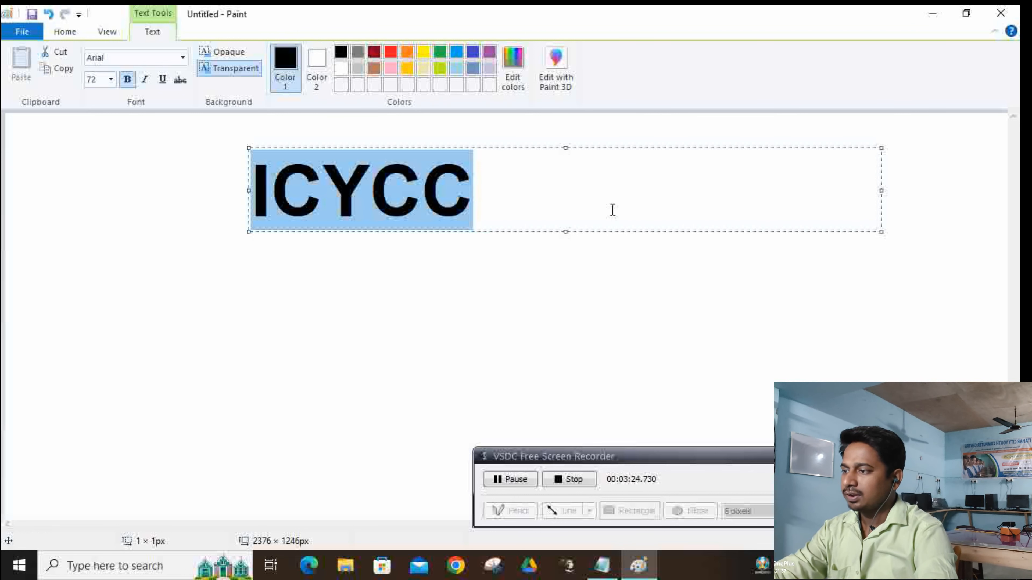
pyautogui.click(606, 205)
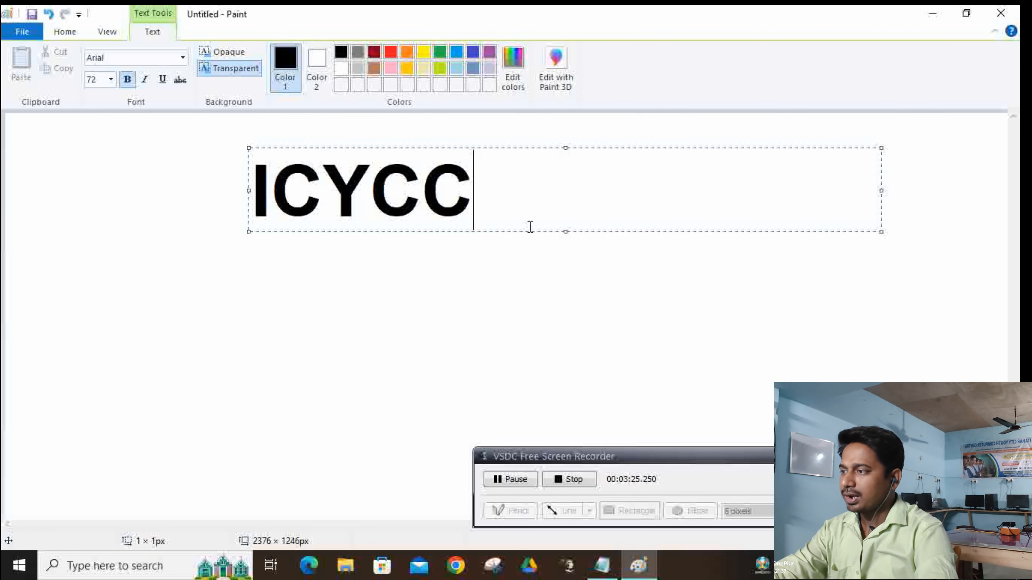
# Step: Set "ICYCC" to font size 100 and extend its text box downwards to about 850 × 347 px
pyautogui.click(111, 80)
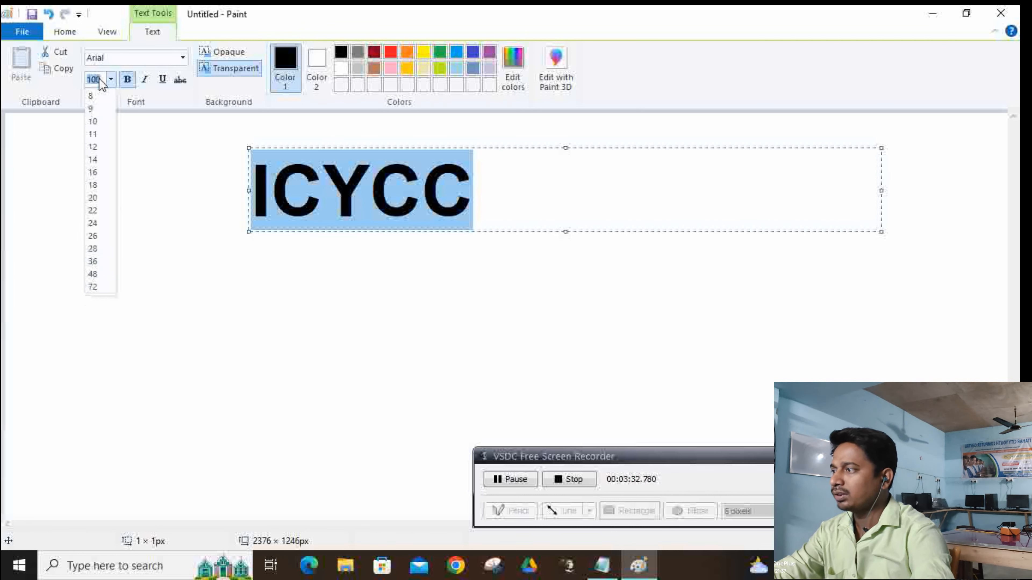
pyautogui.write('100')
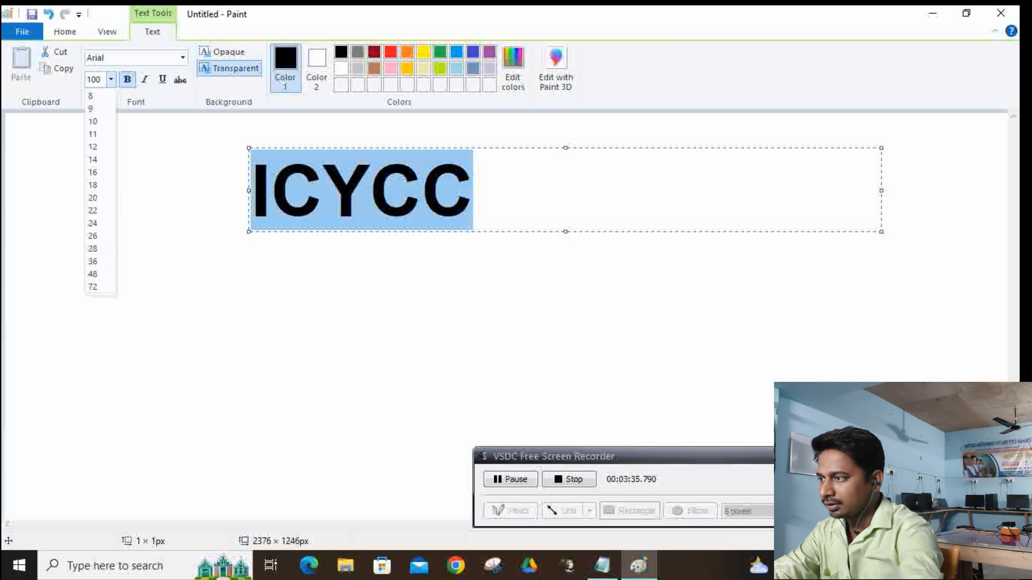
pyautogui.press('Return')
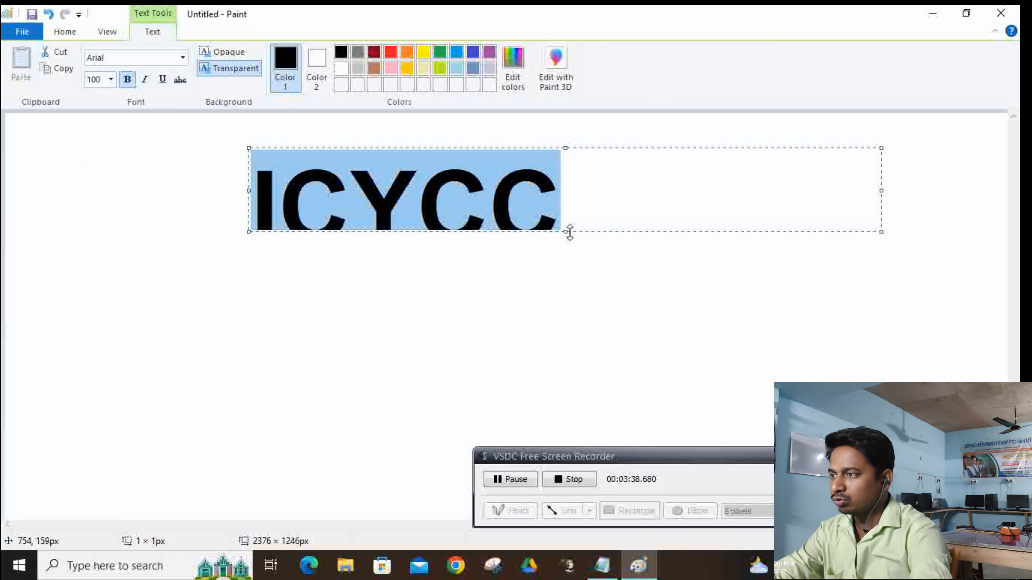
pyautogui.moveTo(565, 231); pyautogui.dragTo(577, 404)
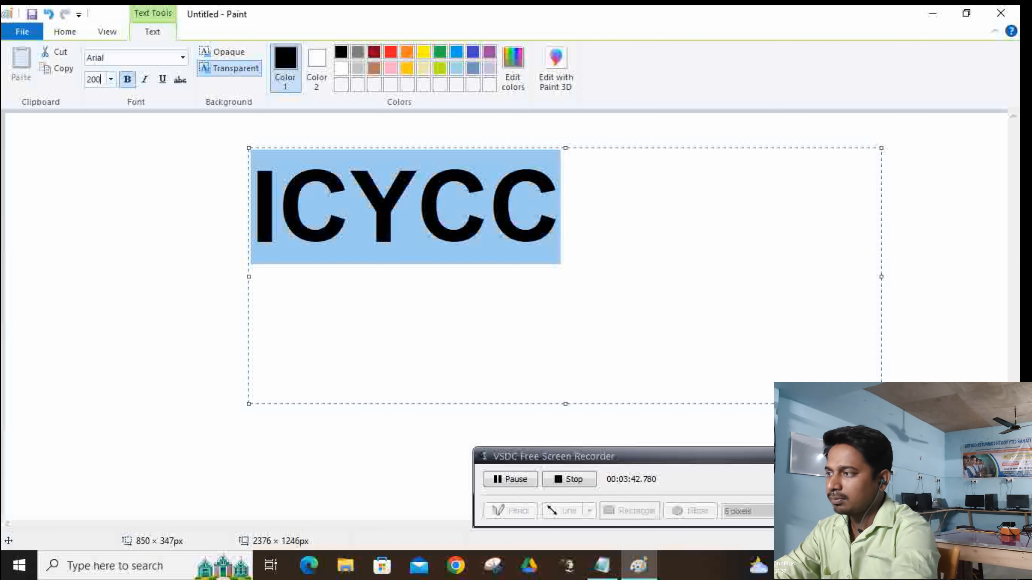
# Step: Set "ICYCC" to font size 200, move its box further left and commit the text to the canvas
pyautogui.press('Return')
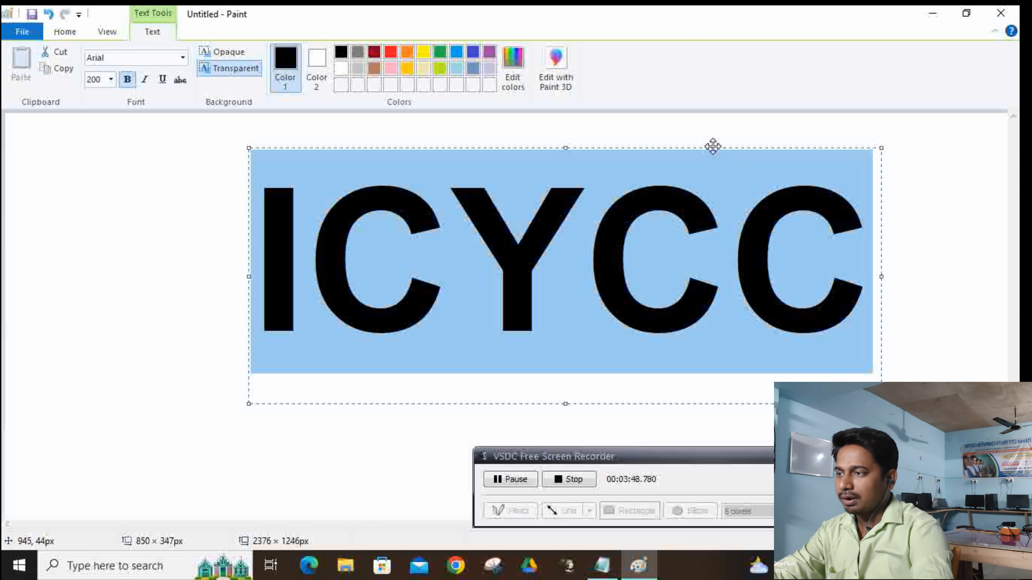
pyautogui.moveTo(712, 145); pyautogui.dragTo(588, 145)
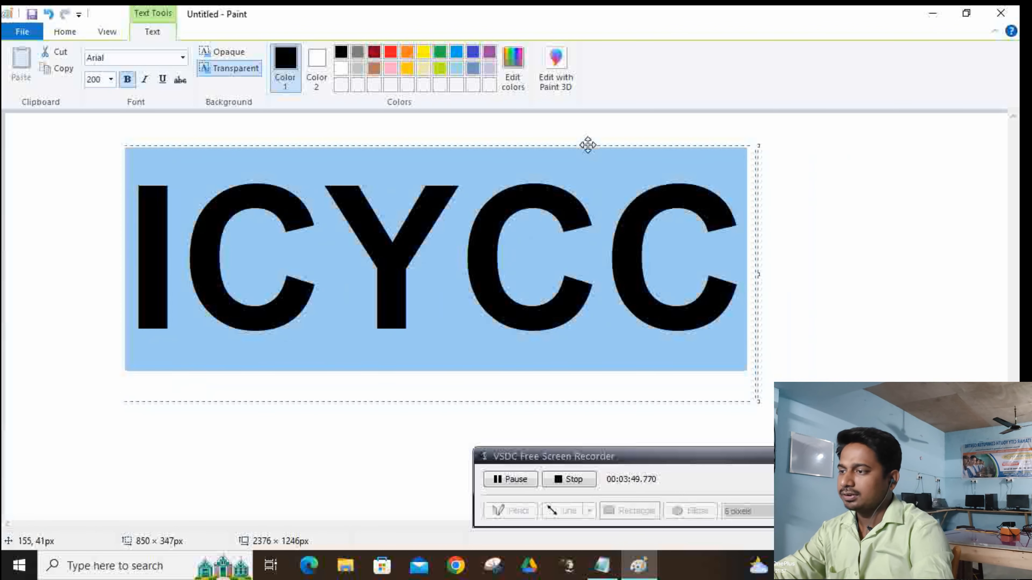
pyautogui.click(825, 198)
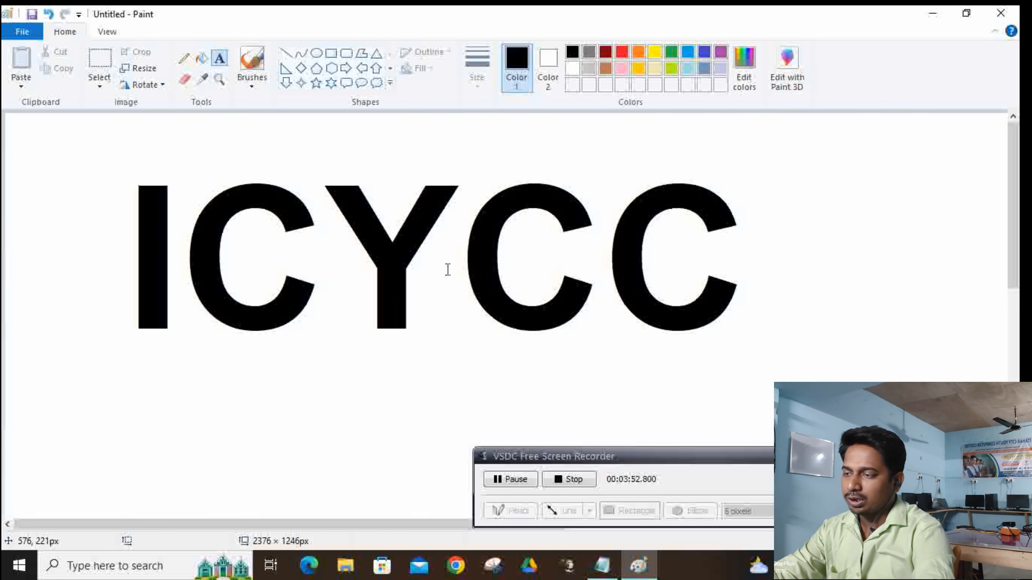
# Step: Try to select the committed word "ICYCC" again with the Text tool
pyautogui.moveTo(778, 244); pyautogui.dragTo(193, 202)
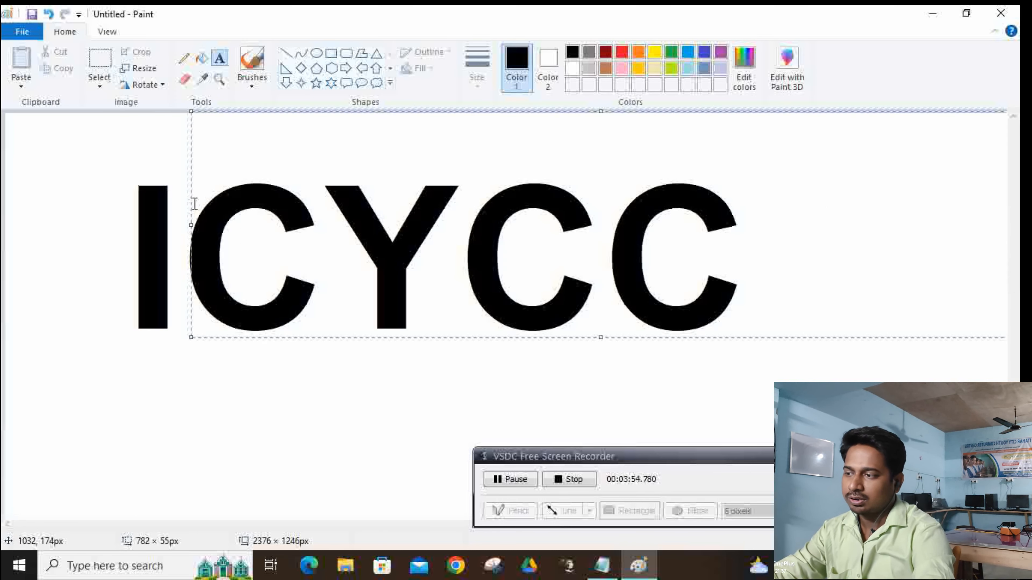
pyautogui.click(558, 382)
pyautogui.moveTo(834, 329); pyautogui.dragTo(200, 231)
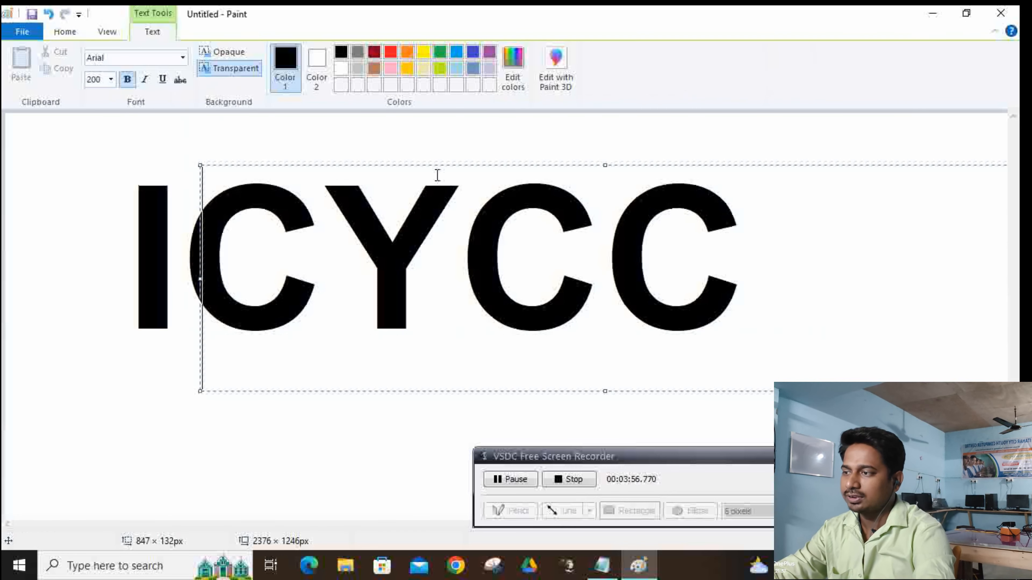
pyautogui.click(691, 136)
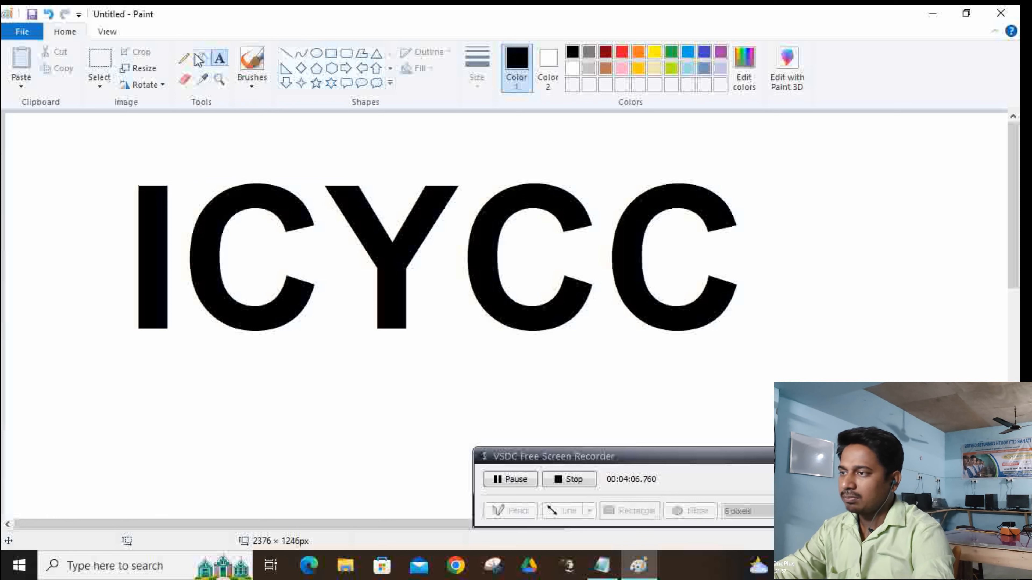
# Step: Fill all five letters of "ICYCC" with green using the Fill with color tool
pyautogui.click(199, 62)
pyautogui.click(677, 55)
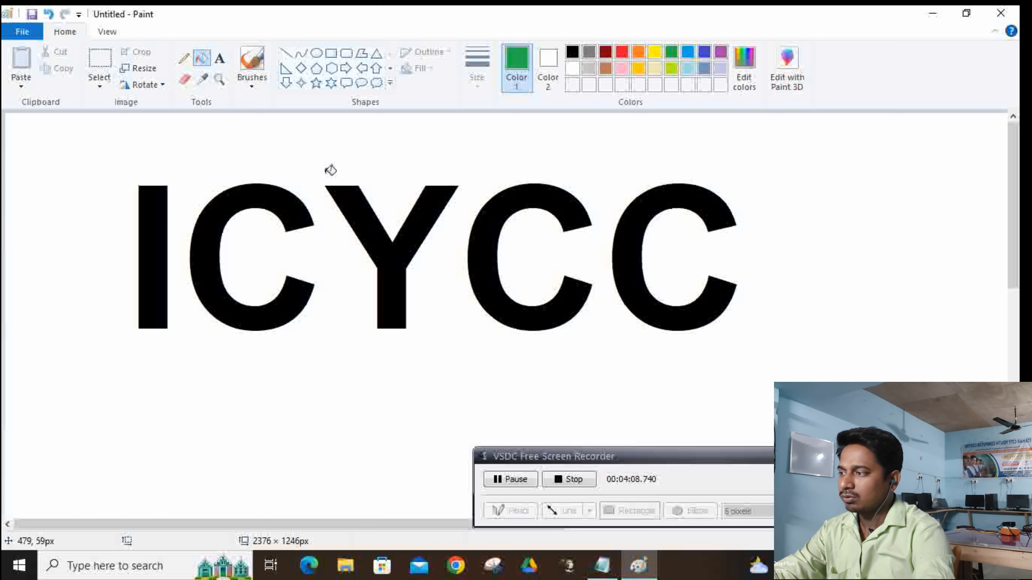
pyautogui.click(162, 195)
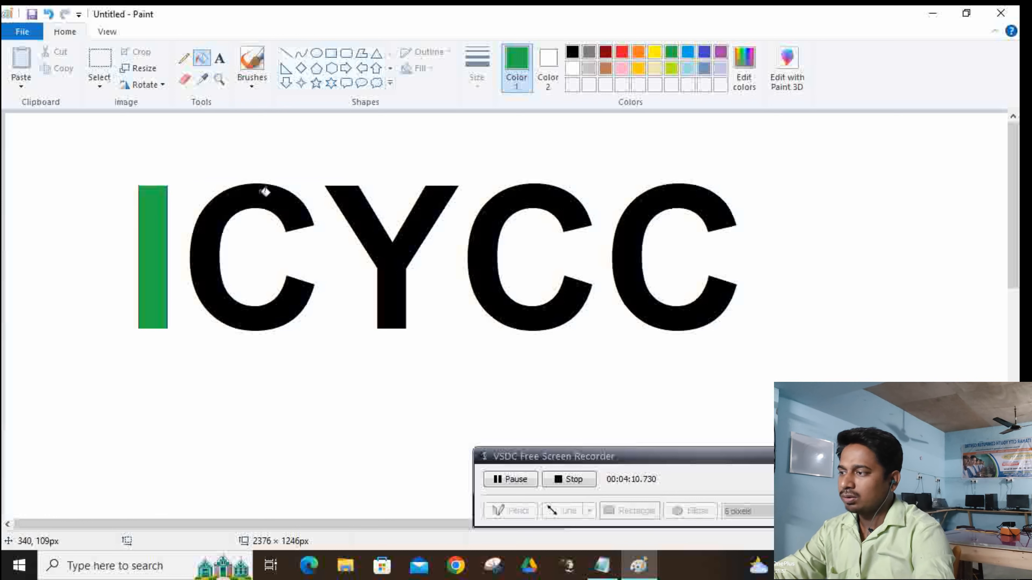
pyautogui.click(266, 194)
pyautogui.click(381, 216)
pyautogui.click(524, 199)
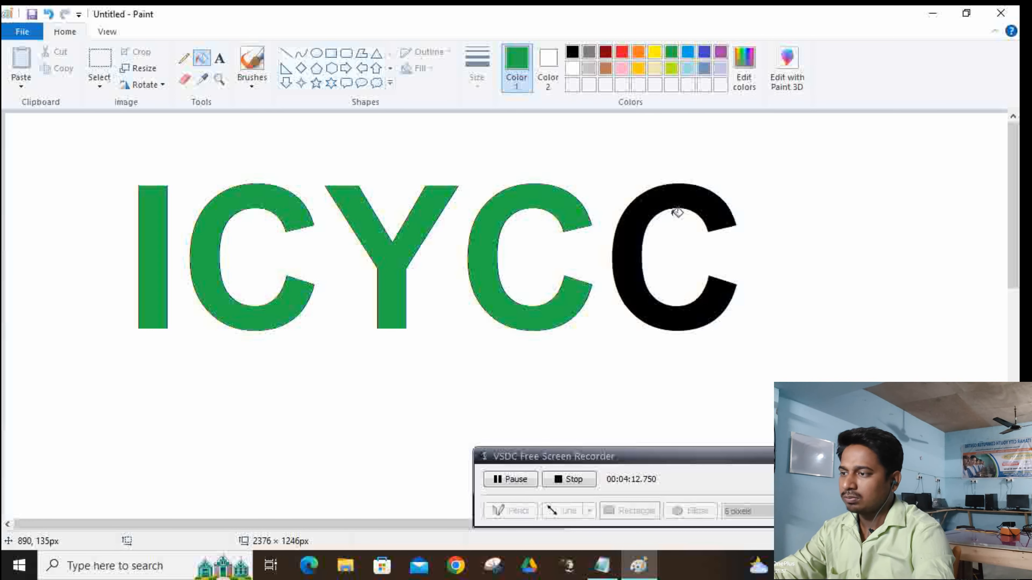
pyautogui.click(661, 203)
# Step: Refill every letter of "ICYCC" with blue-gray, working from the last letter to the first
pyautogui.click(704, 67)
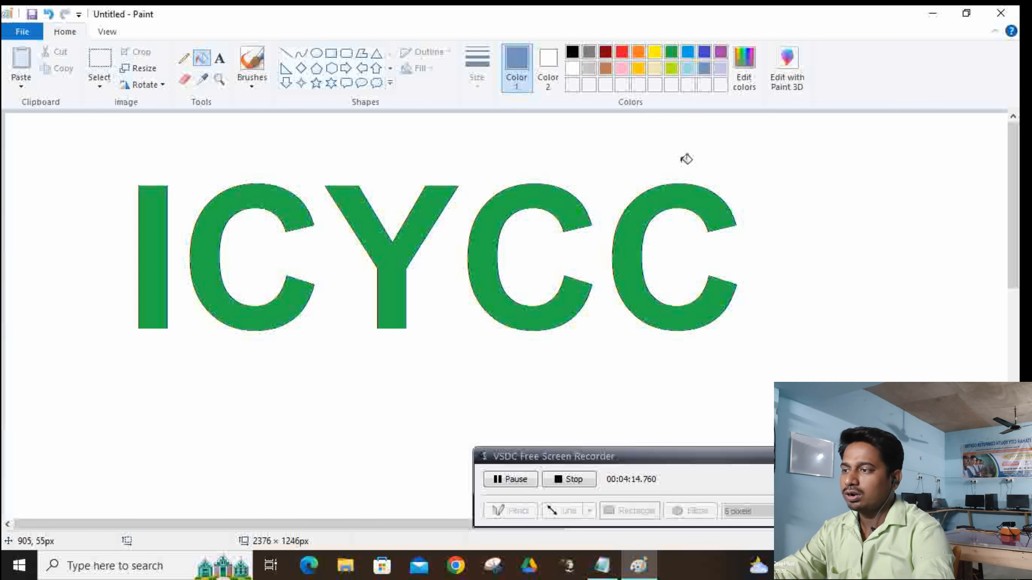
pyautogui.click(666, 200)
pyautogui.click(520, 207)
pyautogui.click(417, 210)
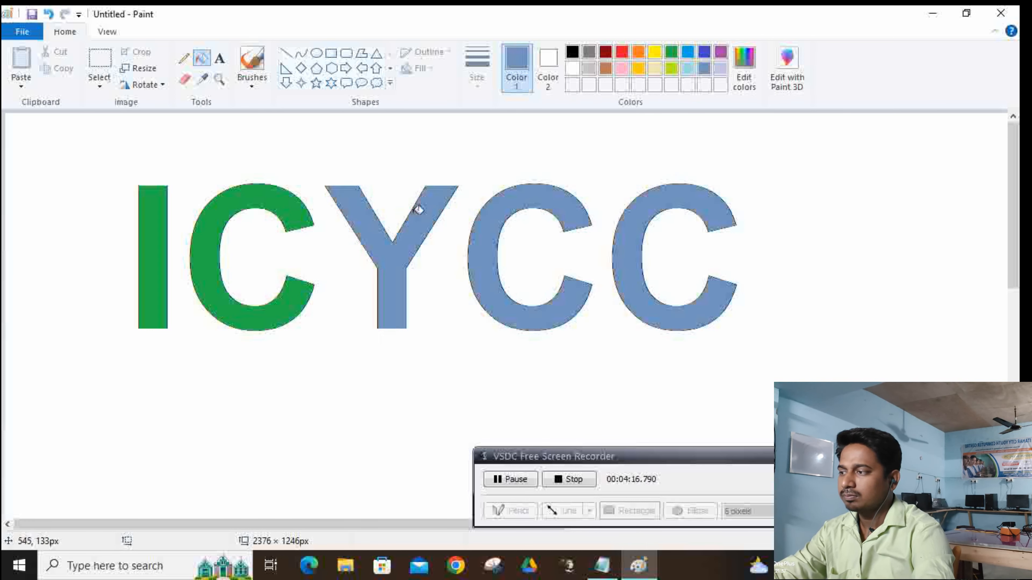
pyautogui.click(271, 208)
pyautogui.click(154, 207)
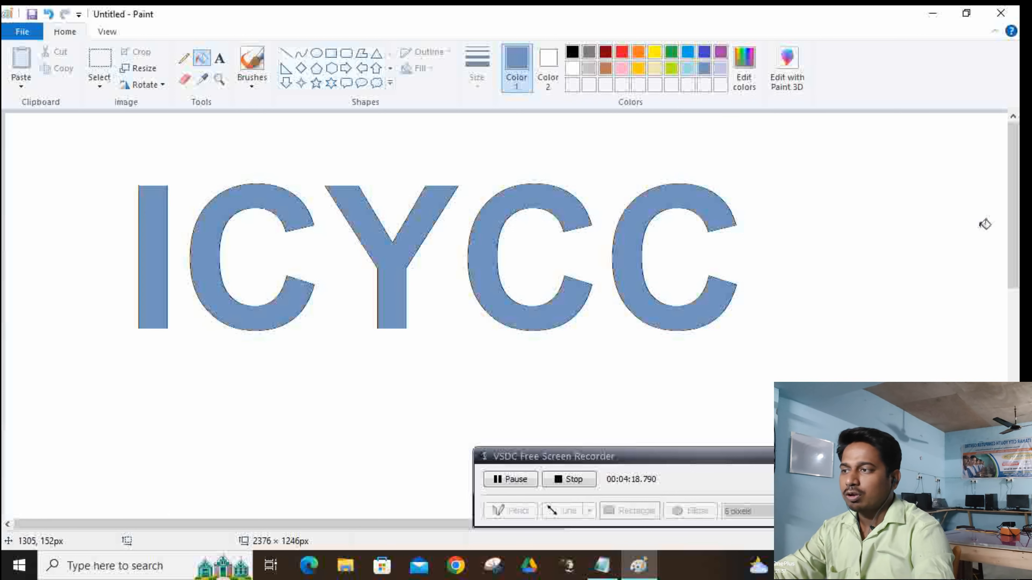
# Step: Refill every letter of "ICYCC" with brown, undoing any fill that lands on the background
pyautogui.click(606, 68)
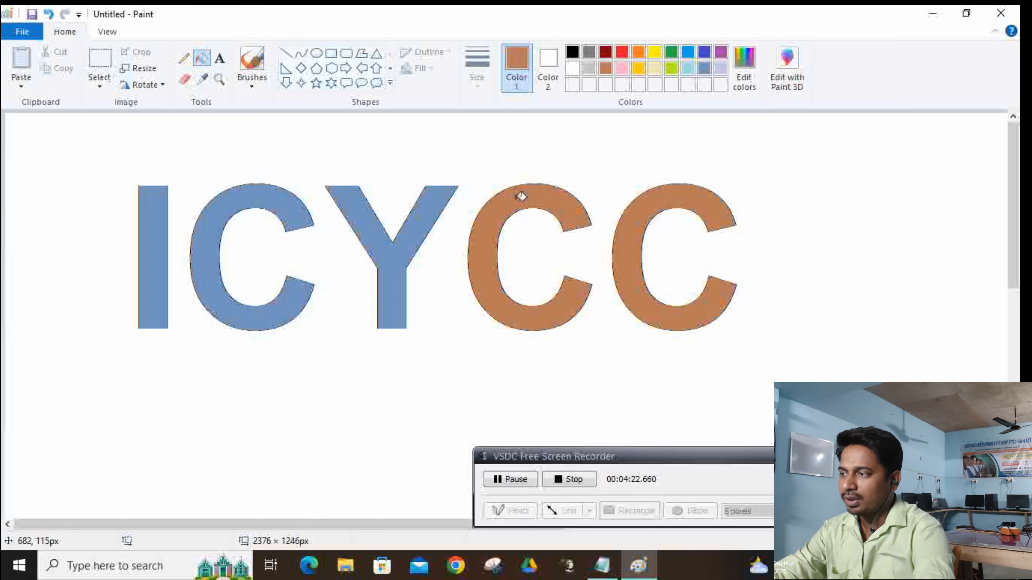
pyautogui.click(446, 202)
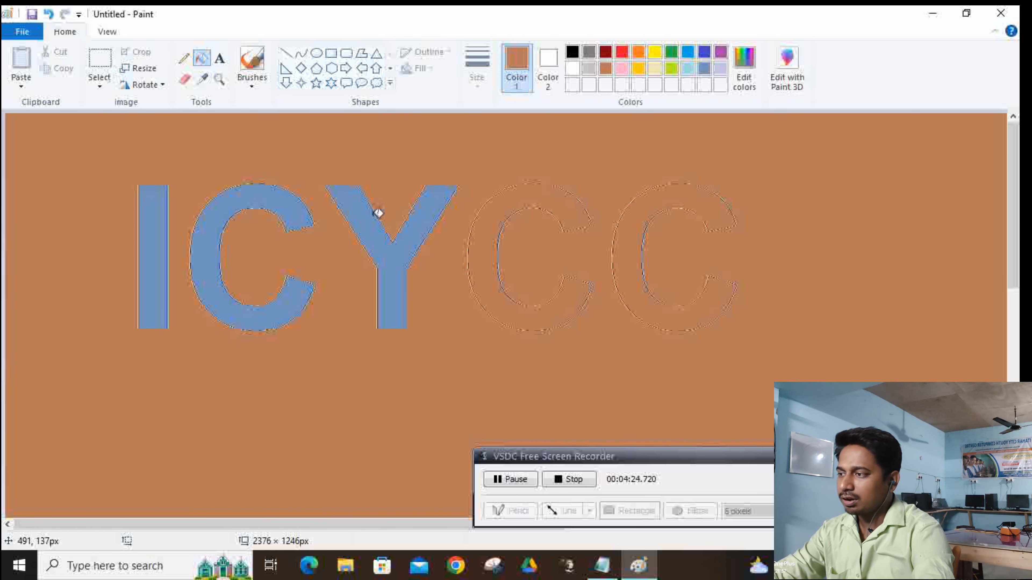
pyautogui.hotkey('ctrl', 'z')
pyautogui.click(427, 204)
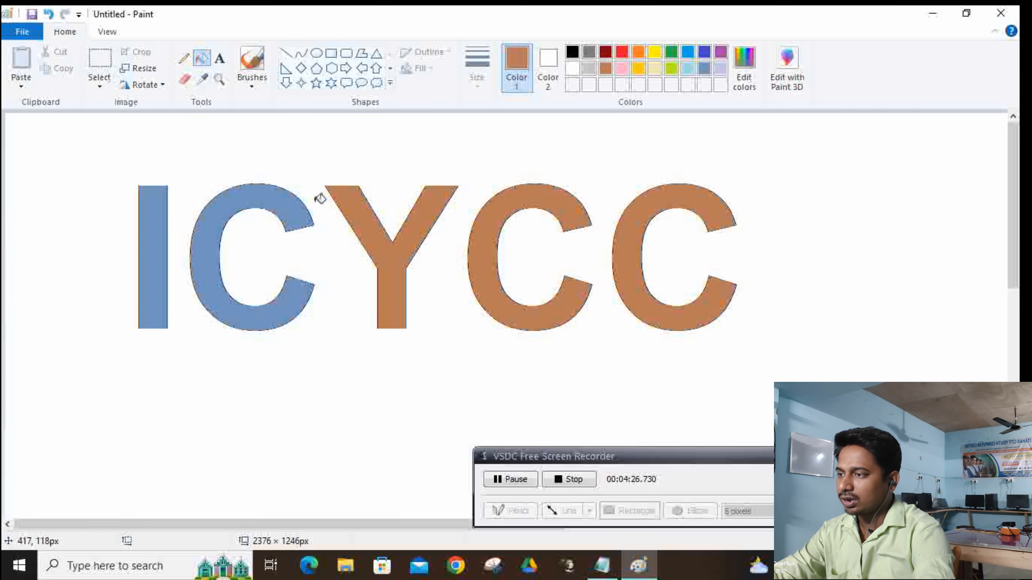
pyautogui.click(246, 203)
pyautogui.click(161, 199)
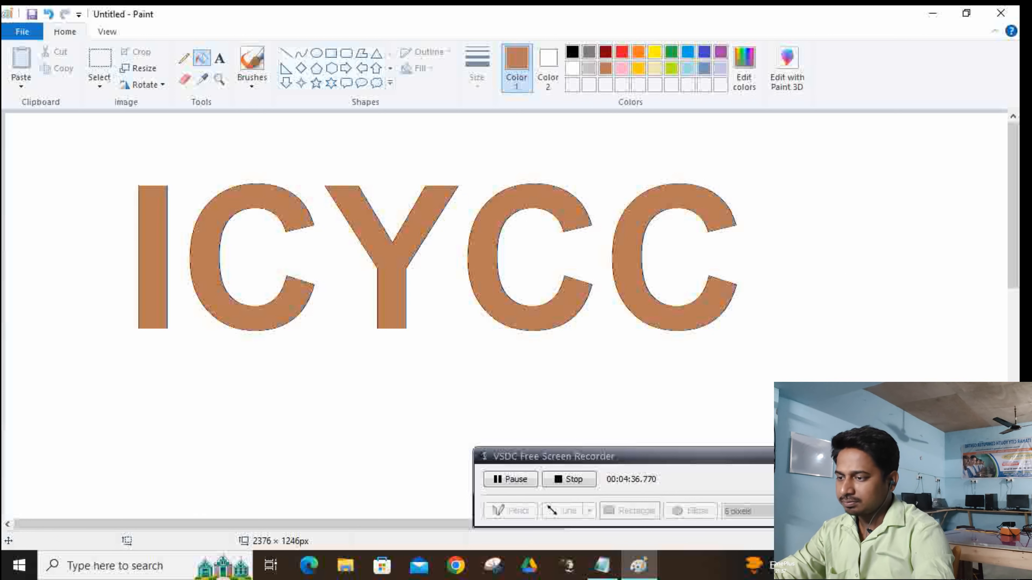
pyautogui.click(717, 510)
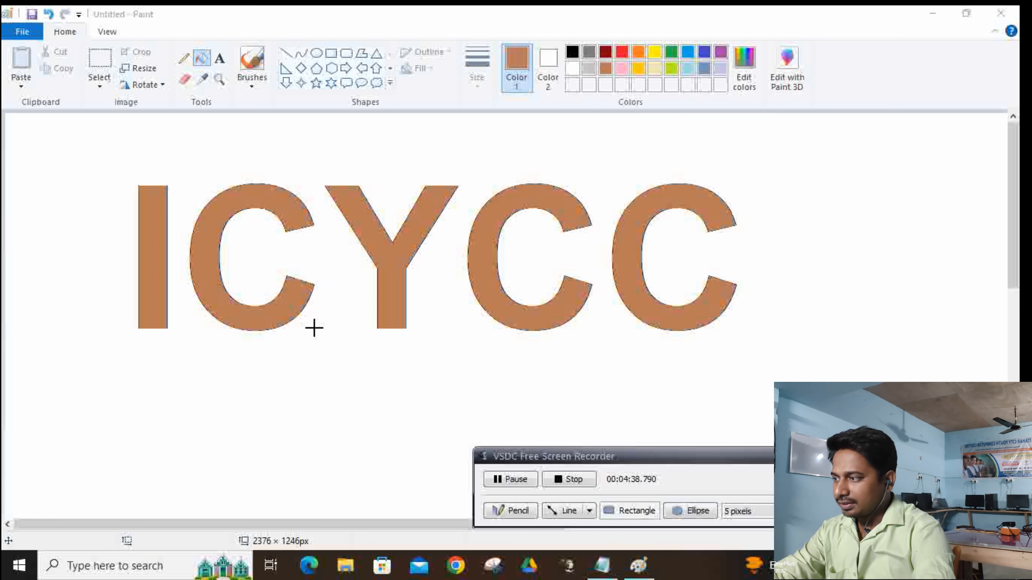
pyautogui.moveTo(99, 264); pyautogui.dragTo(856, 327)
pyautogui.moveTo(855, 371); pyautogui.dragTo(843, 366)
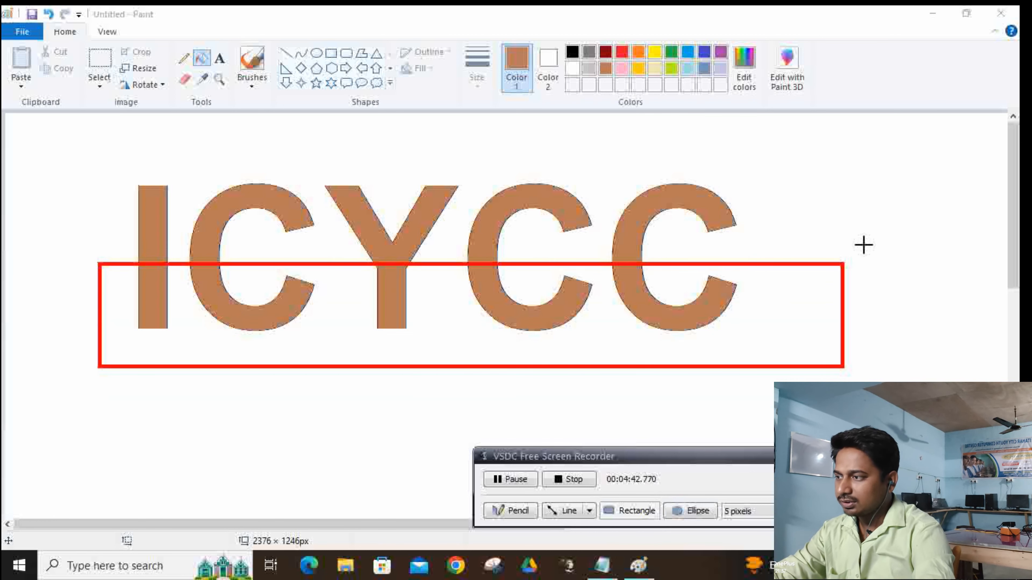
pyautogui.moveTo(864, 244); pyautogui.dragTo(96, 142)
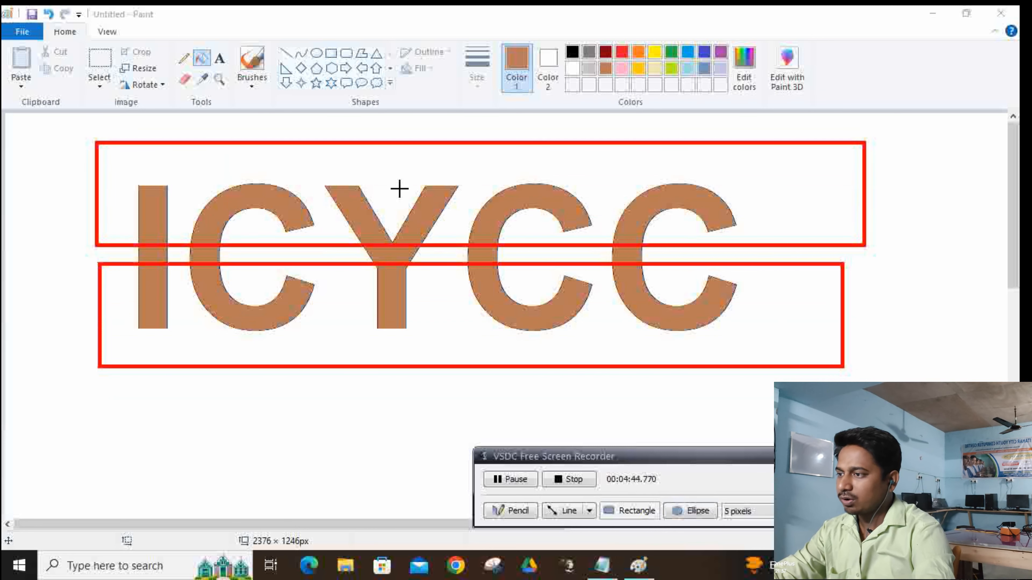
pyautogui.moveTo(553, 177); pyautogui.dragTo(670, 189)
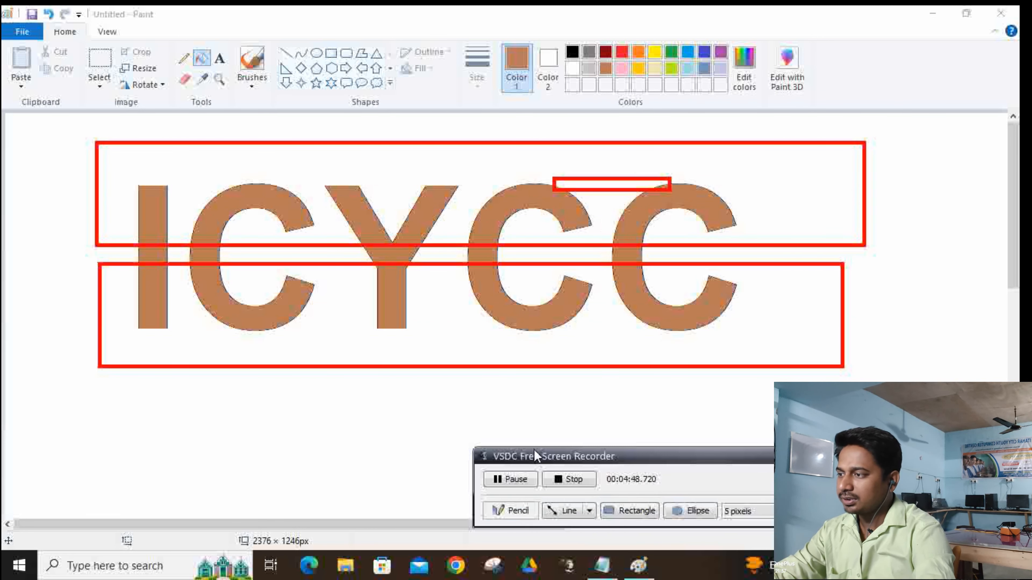
pyautogui.moveTo(363, 198)
pyautogui.mouseDown()
pyautogui.moveTo(453, 166)
pyautogui.moveTo(229, 194)
pyautogui.moveTo(98, 186)
pyautogui.moveTo(707, 227)
pyautogui.mouseUp()
pyautogui.moveTo(159, 302); pyautogui.dragTo(764, 301)
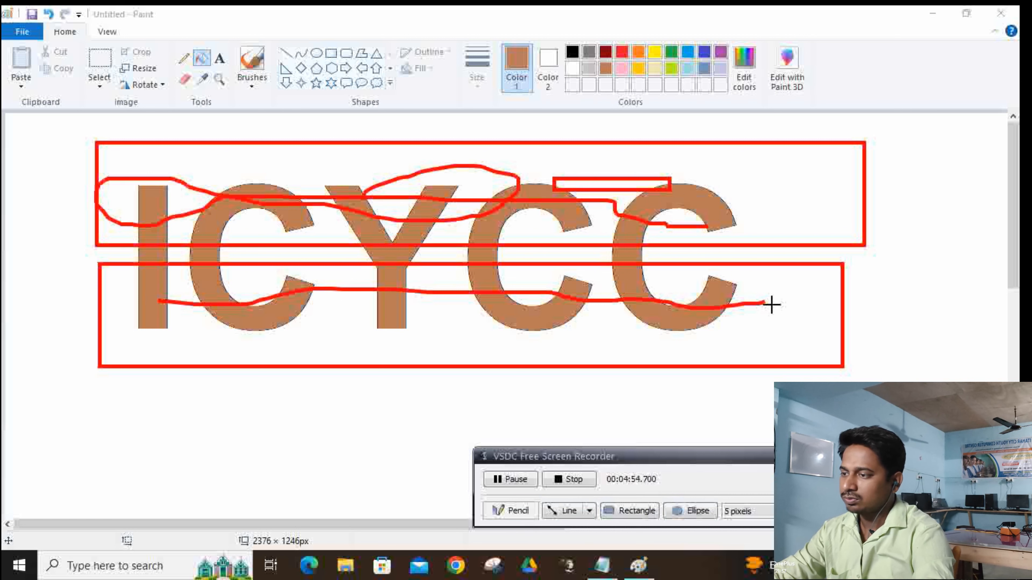
pyautogui.click(845, 479)
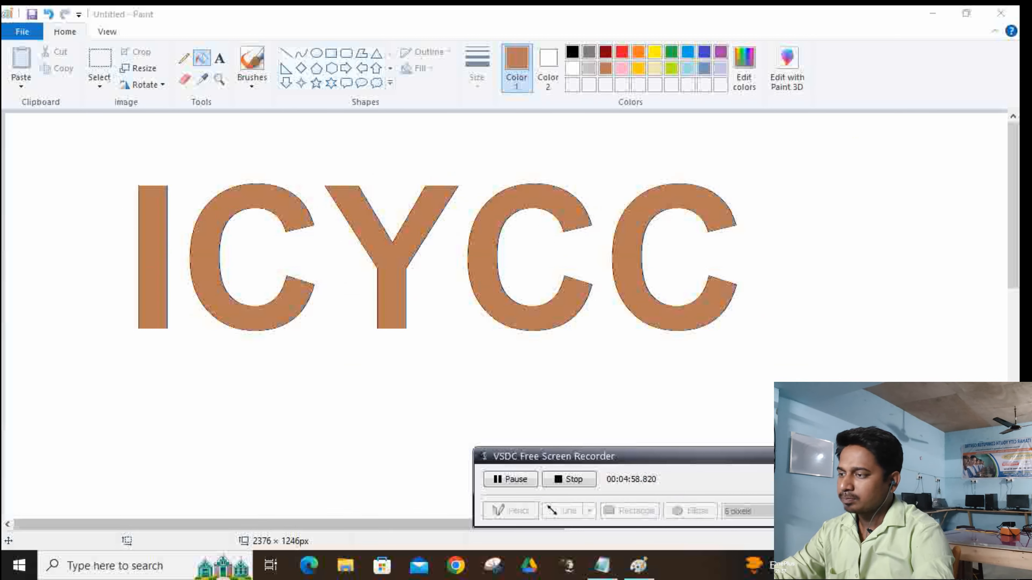
pyautogui.click(845, 480)
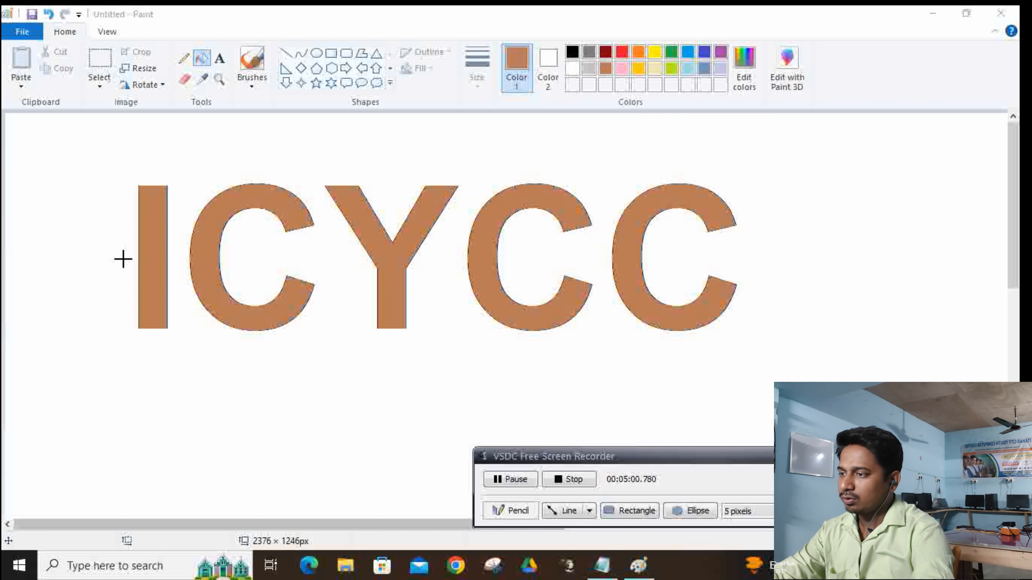
pyautogui.moveTo(122, 259)
pyautogui.mouseDown()
pyautogui.moveTo(774, 276)
pyautogui.moveTo(792, 148)
pyautogui.mouseUp()
pyautogui.moveTo(800, 291)
pyautogui.mouseDown()
pyautogui.moveTo(170, 258)
pyautogui.moveTo(110, 336)
pyautogui.mouseUp()
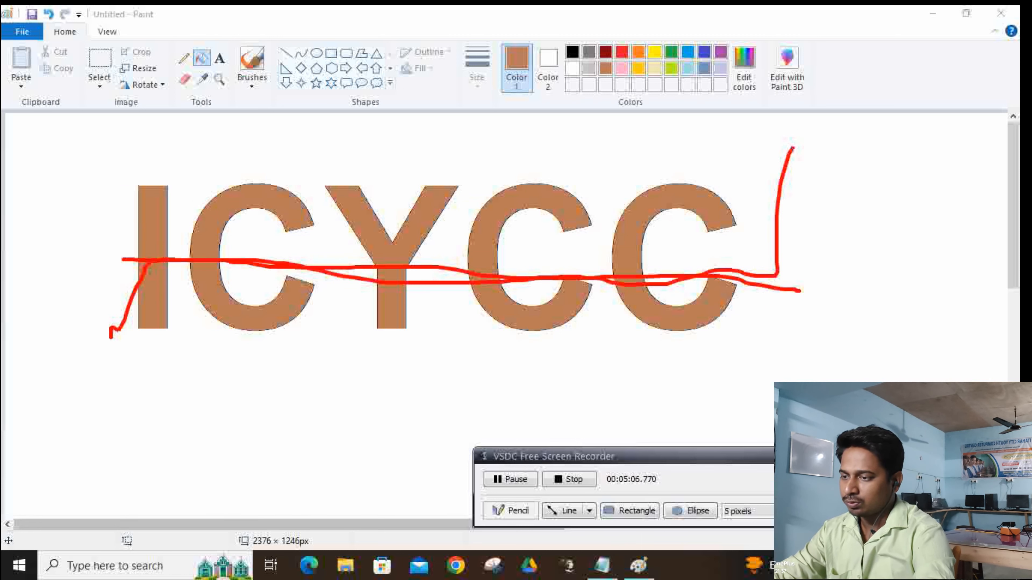
pyautogui.click(866, 511)
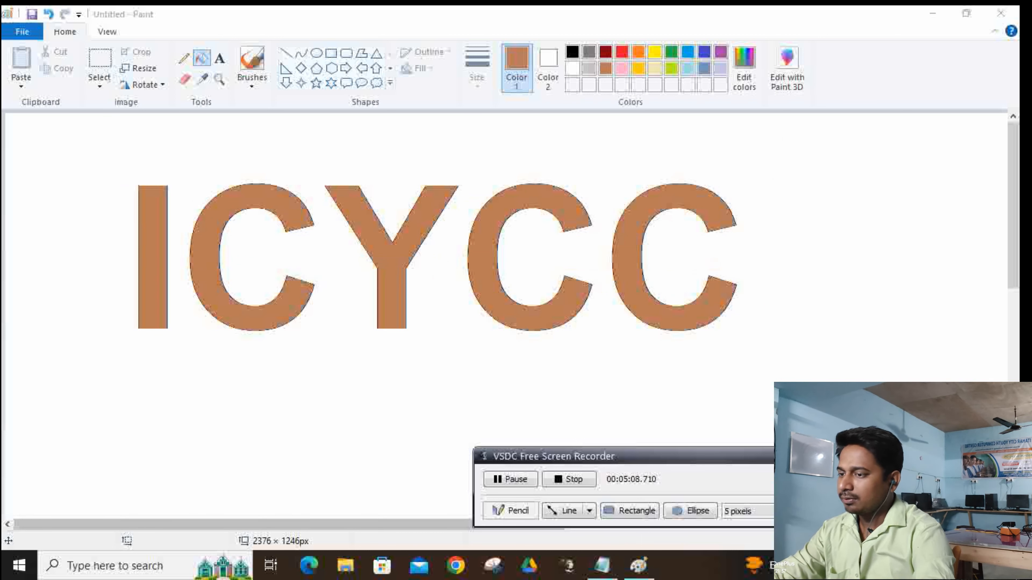
pyautogui.click(914, 480)
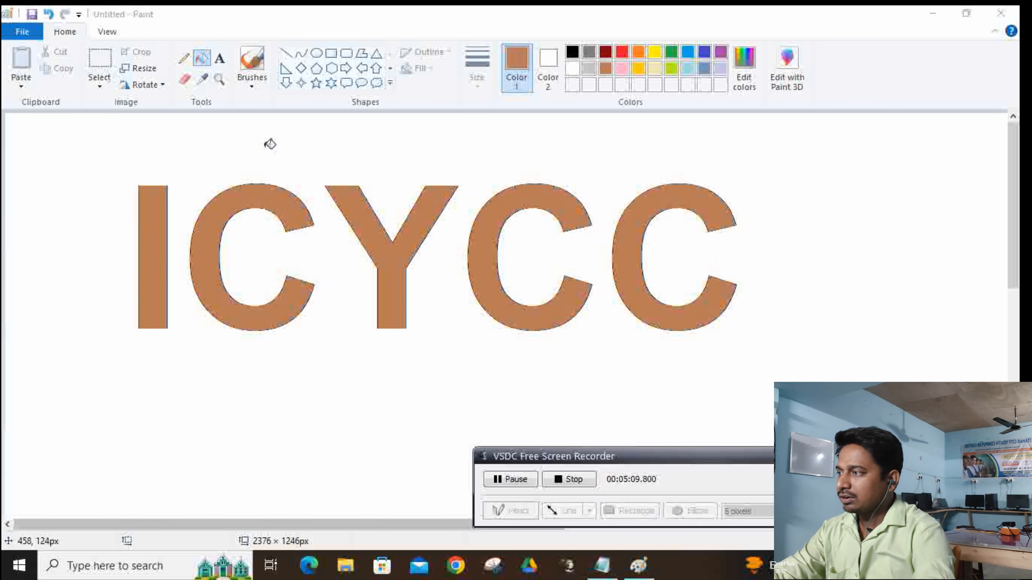
# Step: Select the lower half of "ICYCC" with a rectangle about 961 × 128 px and nudge it down to leave a gap between the halves
pyautogui.click(101, 65)
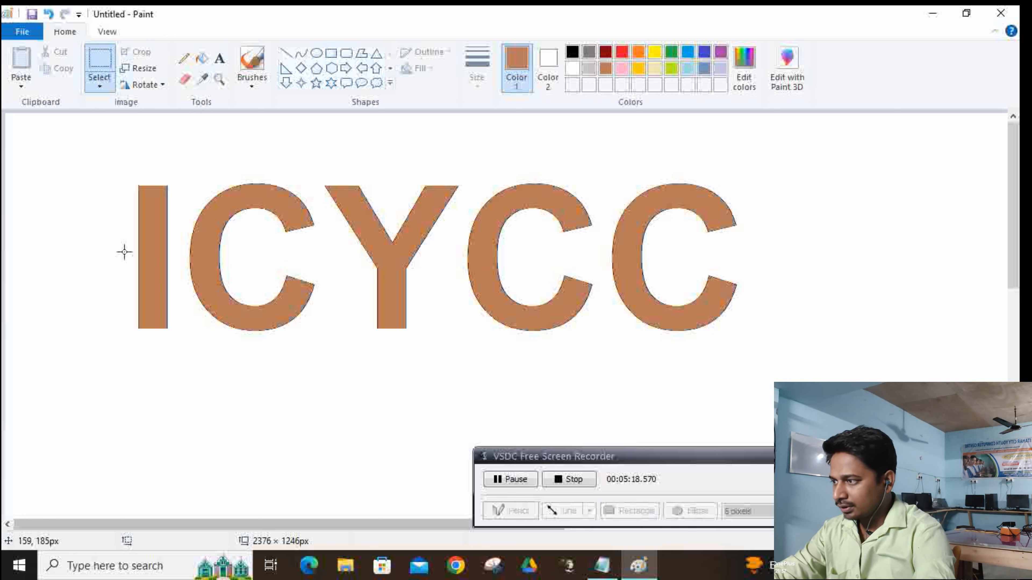
pyautogui.moveTo(124, 252); pyautogui.dragTo(844, 347)
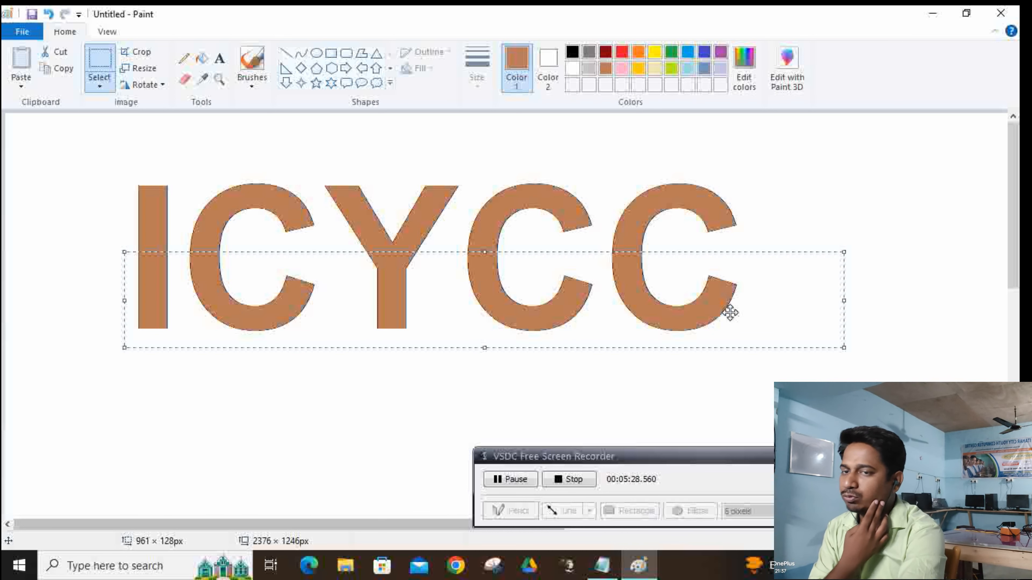
pyautogui.press('Down')
pyautogui.press('Down')
pyautogui.press('Down')
pyautogui.press('Down')
pyautogui.press('Down')
pyautogui.press('Down')
pyautogui.press('Down')
pyautogui.press('Down')
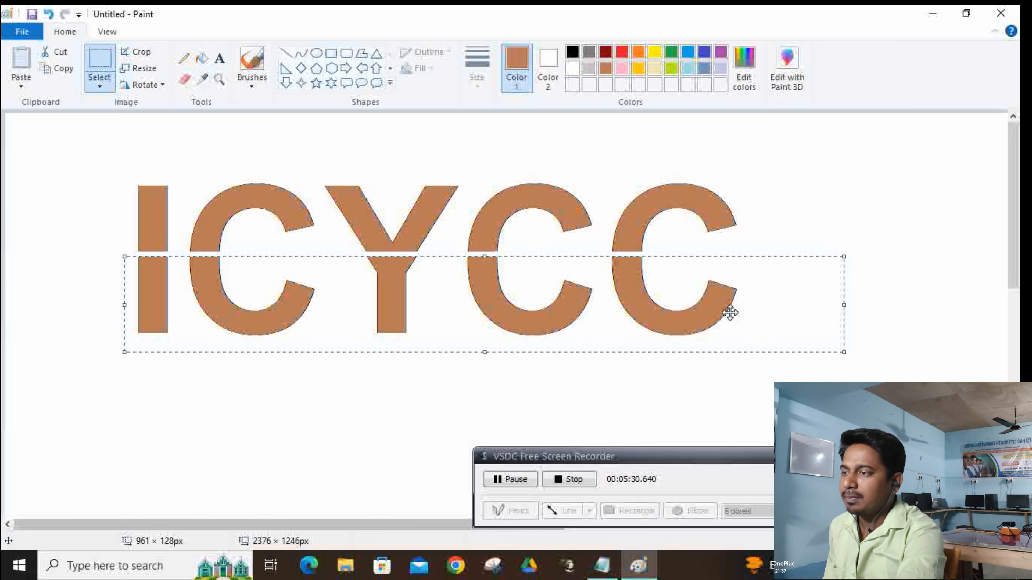
pyautogui.press('Down')
pyautogui.press('Down')
pyautogui.press('Down')
pyautogui.press('Down')
pyautogui.press('Down')
pyautogui.press('Down')
pyautogui.press('Down')
pyautogui.press('Down')
pyautogui.press('Down')
pyautogui.press('Down')
pyautogui.press('Down')
pyautogui.press('Down')
pyautogui.press('Down')
pyautogui.press('Down')
pyautogui.press('Down')
pyautogui.press('Down')
pyautogui.press('Down')
pyautogui.press('Down')
pyautogui.press('Down')
pyautogui.press('Down')
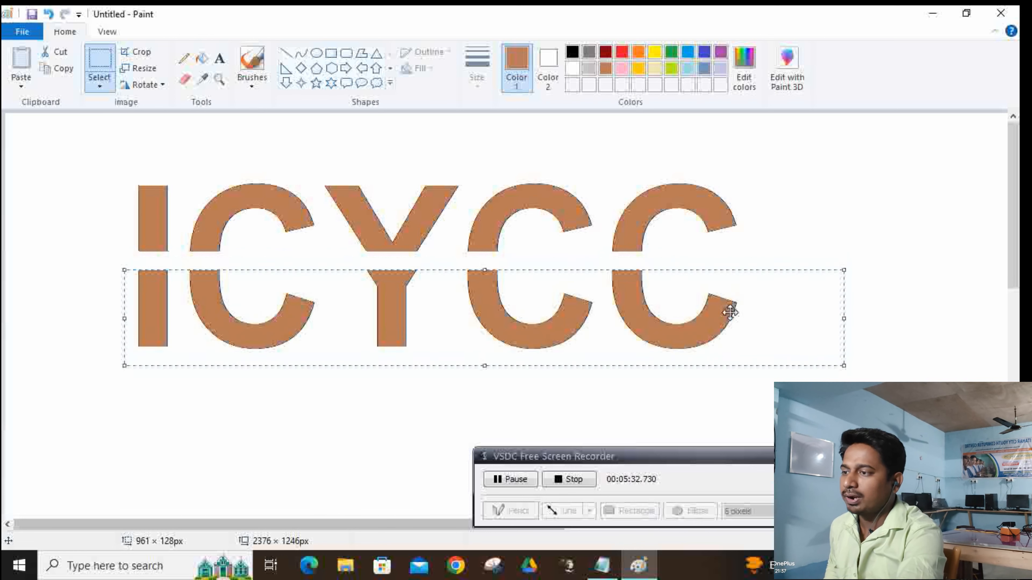
pyautogui.press('Down')
pyautogui.press('Down')
pyautogui.press('Down')
pyautogui.press('Down')
pyautogui.press('Down')
pyautogui.press('Down')
pyautogui.press('Down')
pyautogui.press('Down')
pyautogui.press('Down')
pyautogui.press('Down')
pyautogui.press('Down')
pyautogui.press('Down')
pyautogui.press('Down')
pyautogui.press('Down')
pyautogui.press('Down')
pyautogui.press('Down')
pyautogui.press('Down')
pyautogui.press('Down')
pyautogui.press('Down')
pyautogui.press('Down')
pyautogui.press('Up')
pyautogui.press('Up')
pyautogui.press('Up')
pyautogui.press('Up')
pyautogui.press('Up')
pyautogui.press('Up')
pyautogui.press('Up')
pyautogui.press('Up')
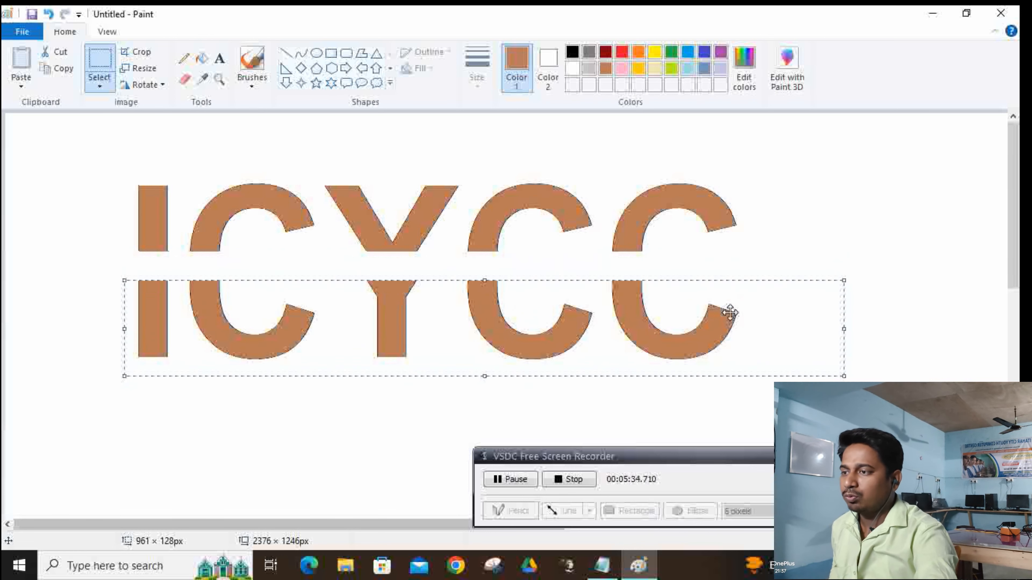
pyautogui.click(794, 201)
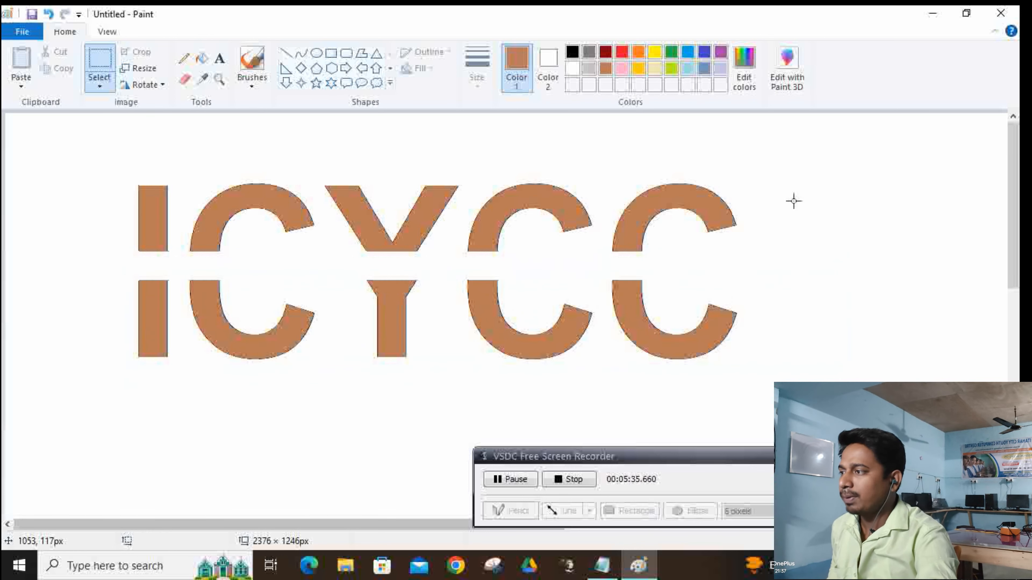
# Step: Fill the upper halves of all five letters with green using the Fill with color tool
pyautogui.click(202, 58)
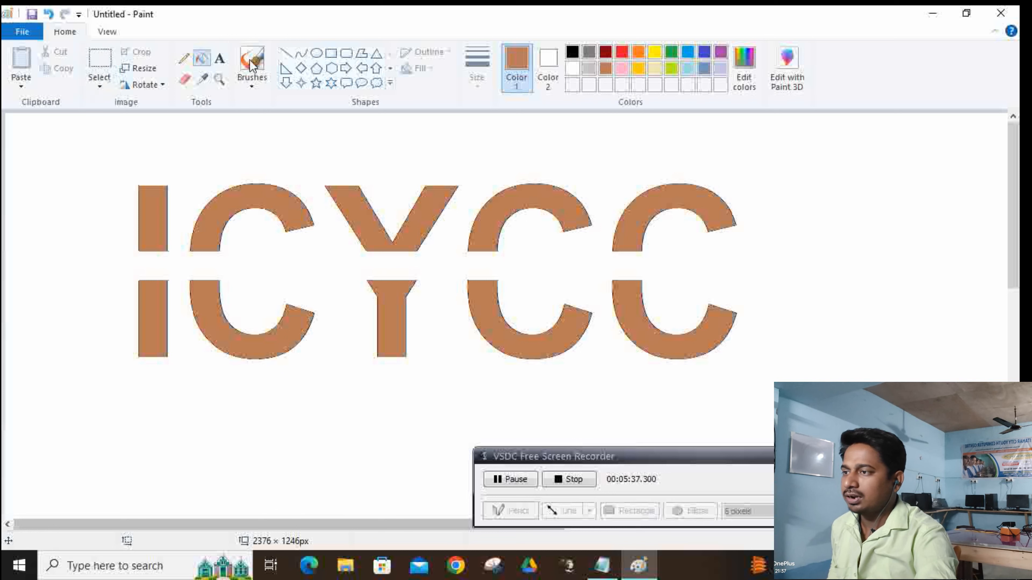
pyautogui.click(672, 51)
pyautogui.click(150, 203)
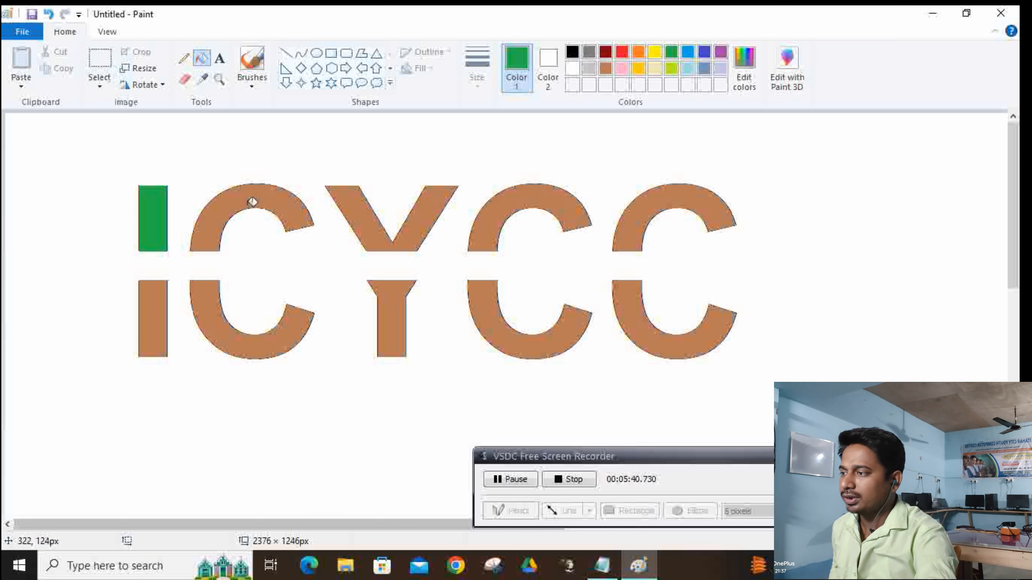
pyautogui.click(250, 200)
pyautogui.click(360, 212)
pyautogui.click(528, 199)
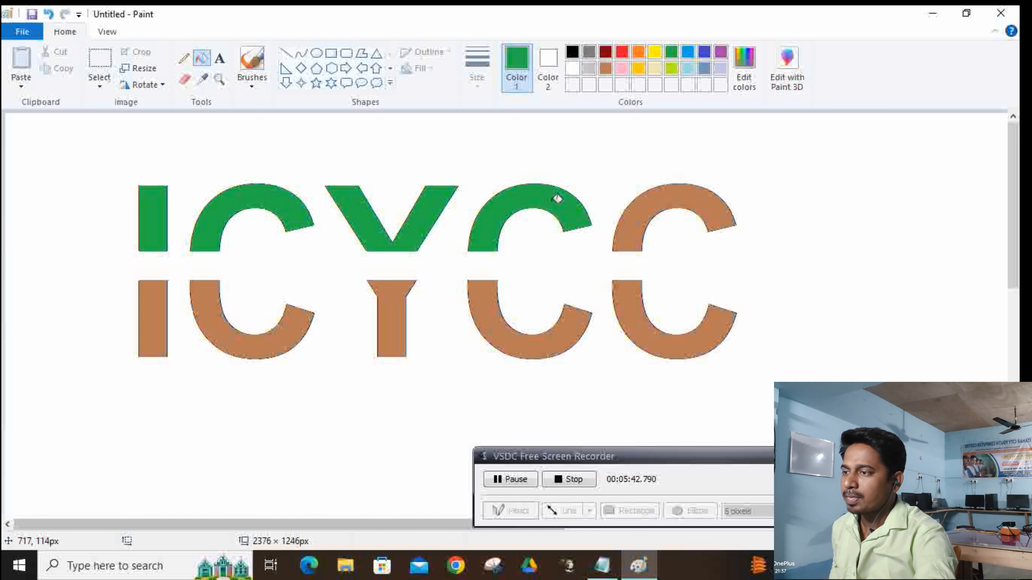
pyautogui.click(666, 200)
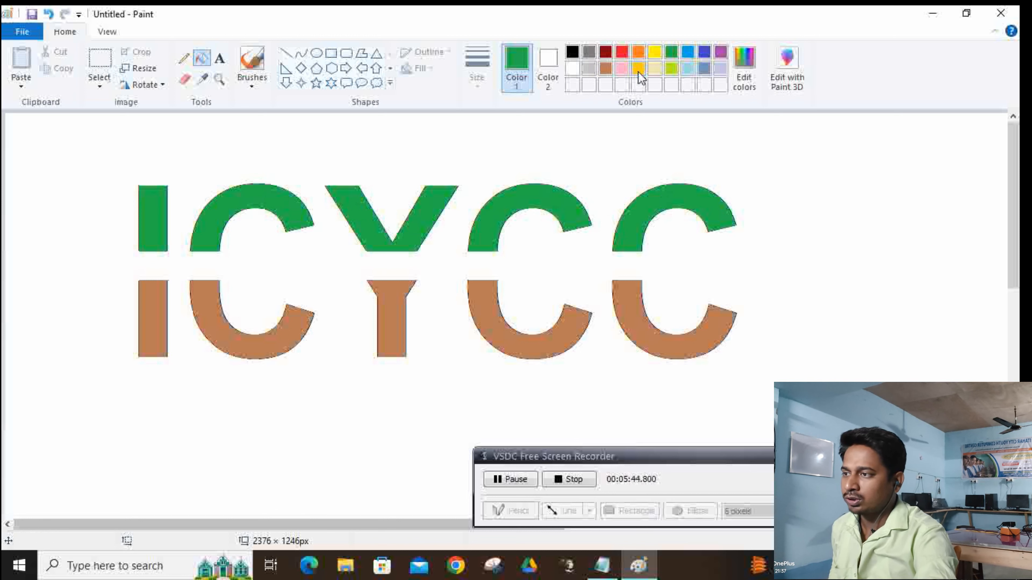
# Step: Fill the lower halves of all five letters with orange
pyautogui.click(638, 52)
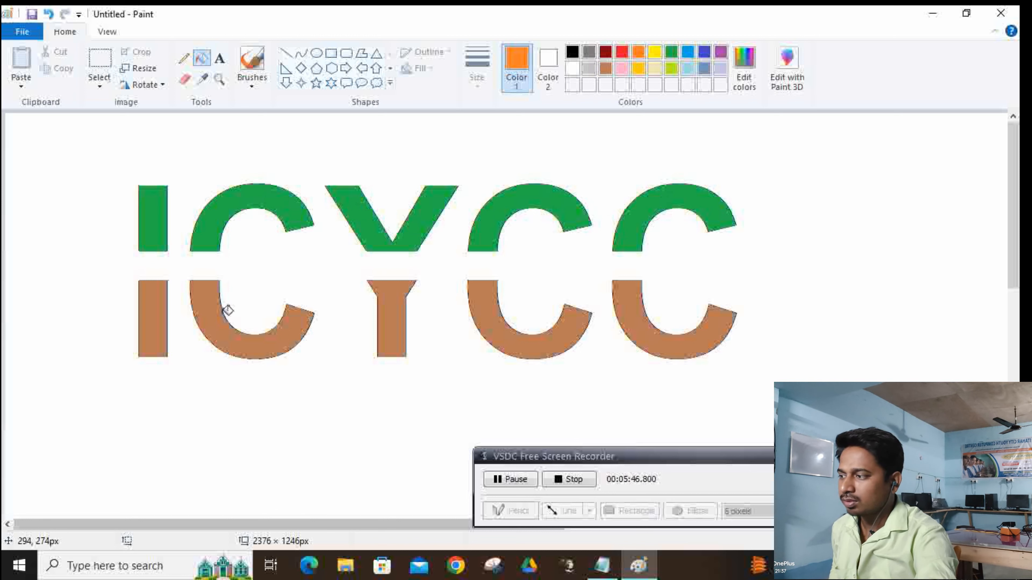
pyautogui.click(166, 304)
pyautogui.click(217, 298)
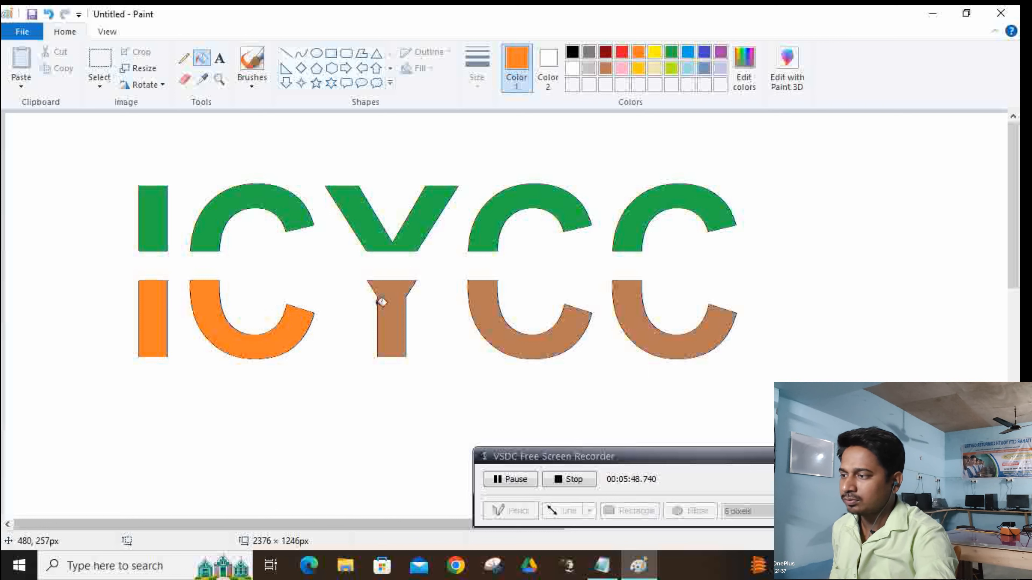
pyautogui.click(392, 300)
pyautogui.click(493, 300)
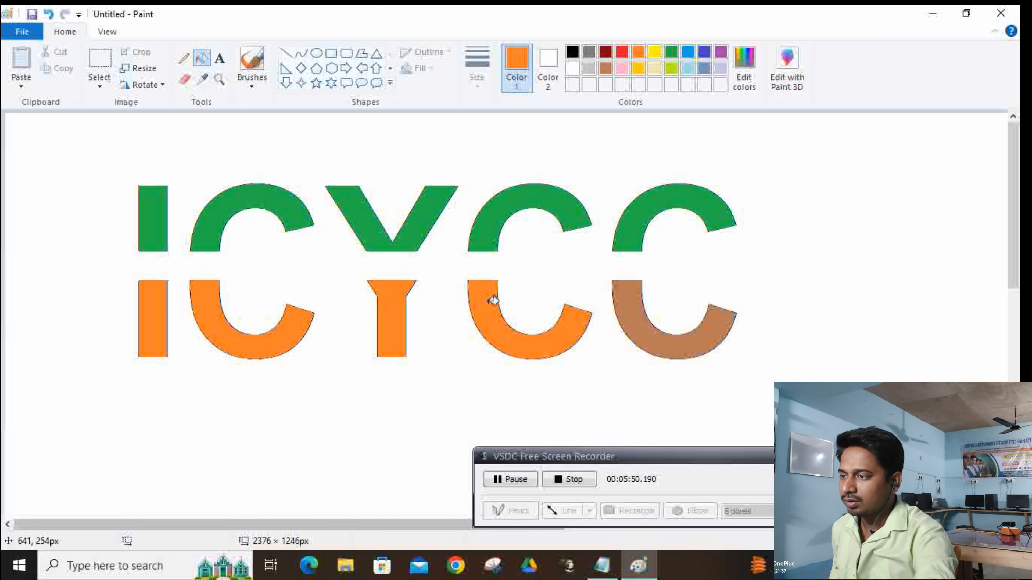
pyautogui.click(620, 293)
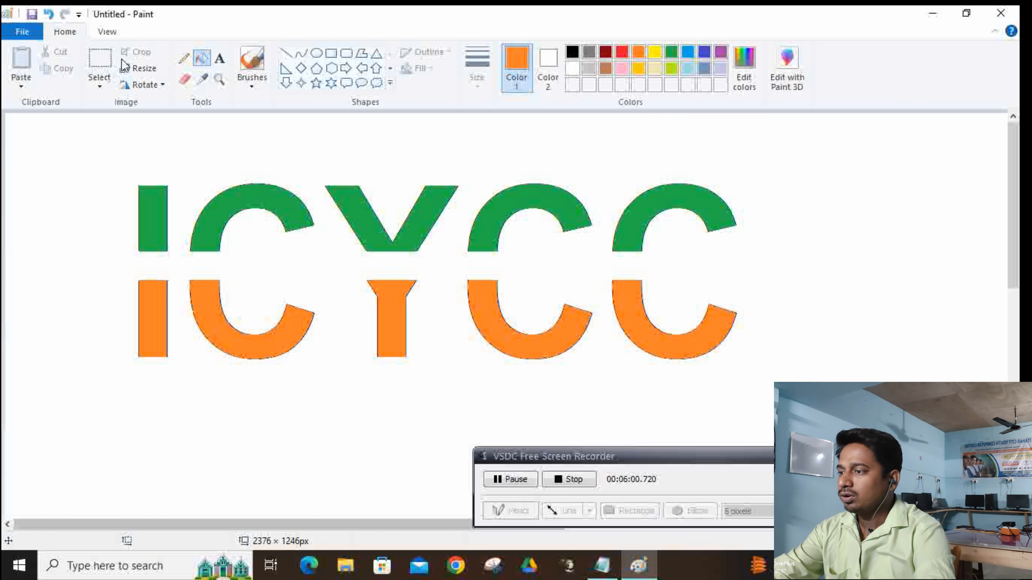
# Step: Select the orange lower halves with a rectangle about 996 × 194 px, nudge them up against the green halves, and deselect
pyautogui.click(105, 63)
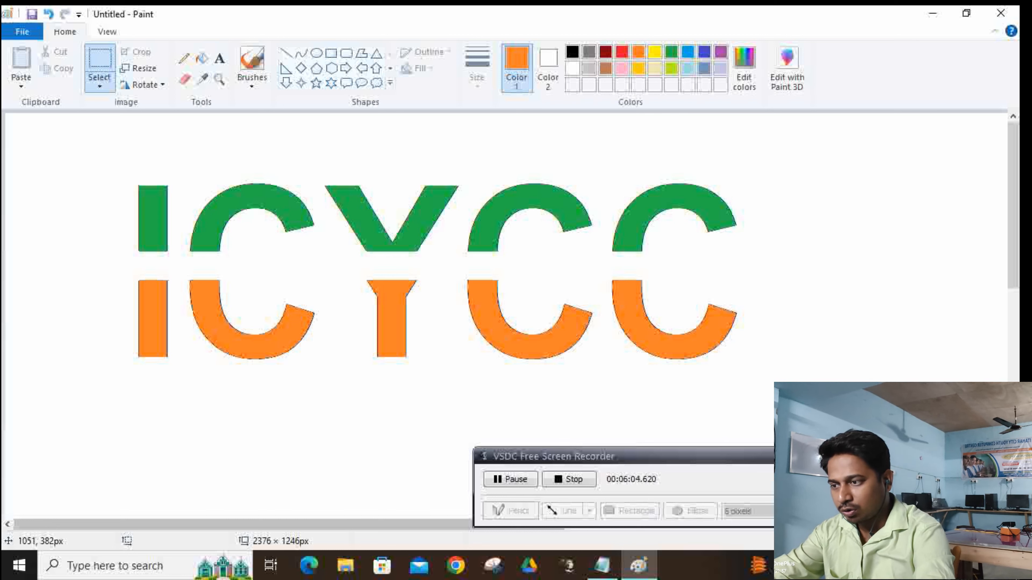
pyautogui.moveTo(825, 425); pyautogui.dragTo(87, 280)
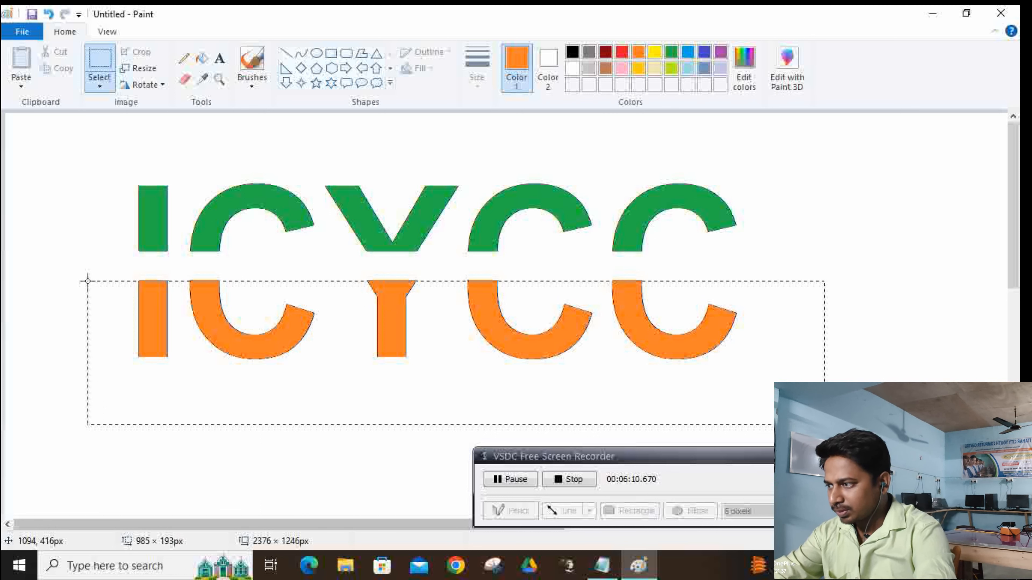
pyautogui.moveTo(87, 281)
pyautogui.mouseDown()
pyautogui.moveTo(86, 270)
pyautogui.moveTo(80, 280)
pyautogui.mouseUp()
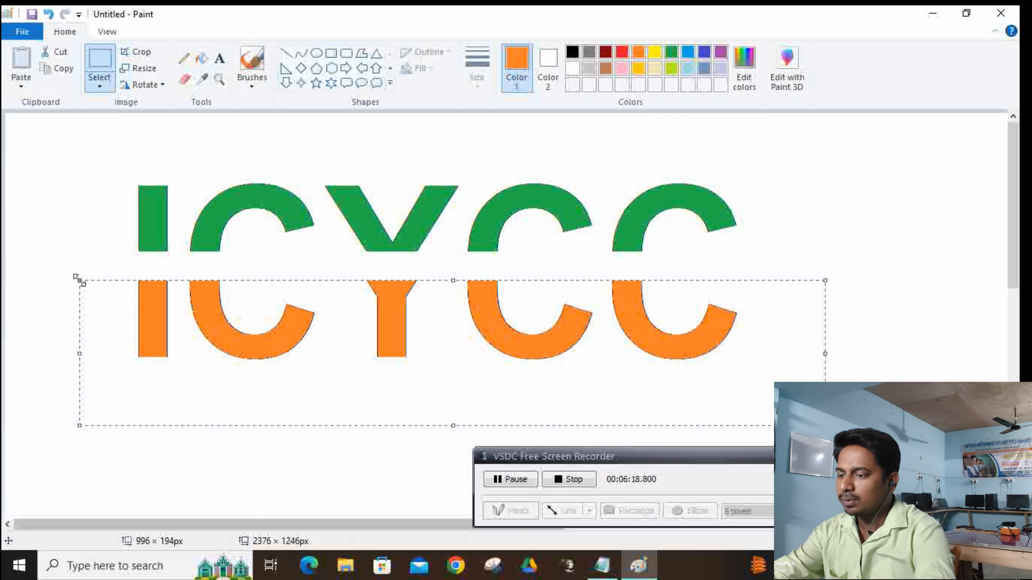
pyautogui.press('Up')
pyautogui.press('Up')
pyautogui.press('Up')
pyautogui.press('Up')
pyautogui.press('Up')
pyautogui.press('Up')
pyautogui.press('Up')
pyautogui.press('Up')
pyautogui.press('Up')
pyautogui.press('Up')
pyautogui.press('Up')
pyautogui.press('Up')
pyautogui.press('Up')
pyautogui.press('Up')
pyautogui.press('Up')
pyautogui.press('Up')
pyautogui.press('Up')
pyautogui.press('Up')
pyautogui.press('Up')
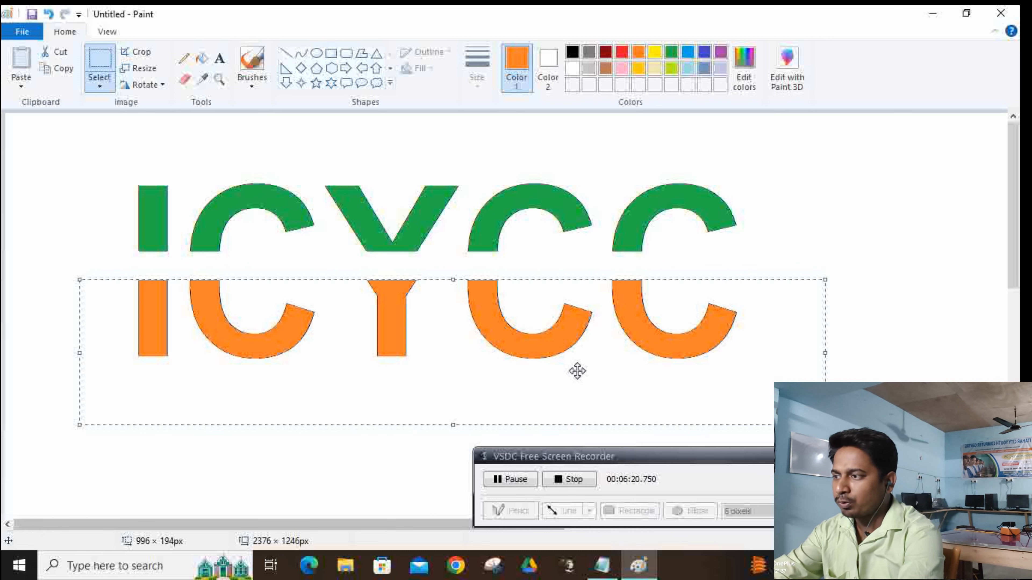
pyautogui.press('Up')
pyautogui.press('Up')
pyautogui.press('Up')
pyautogui.press('Up')
pyautogui.press('Up')
pyautogui.press('Up')
pyautogui.press('Up')
pyautogui.press('Up')
pyautogui.press('Up')
pyautogui.press('Up')
pyautogui.press('Up')
pyautogui.press('Up')
pyautogui.press('Up')
pyautogui.press('Up')
pyautogui.press('Up')
pyautogui.press('Up')
pyautogui.press('Up')
pyautogui.press('Up')
pyautogui.press('Up')
pyautogui.press('Up')
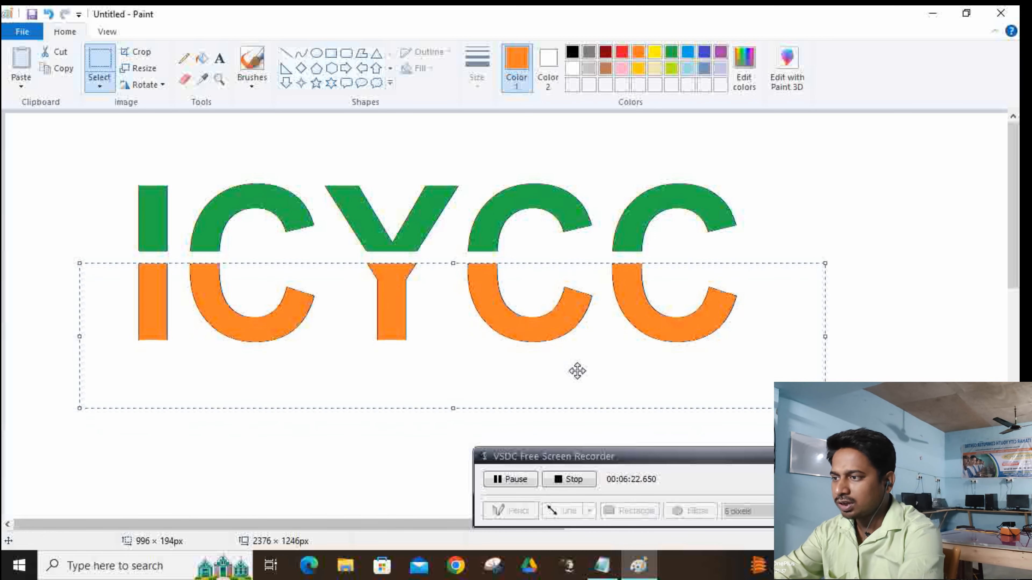
pyautogui.press('Down')
pyautogui.press('Down')
pyautogui.press('Down')
pyautogui.press('Down')
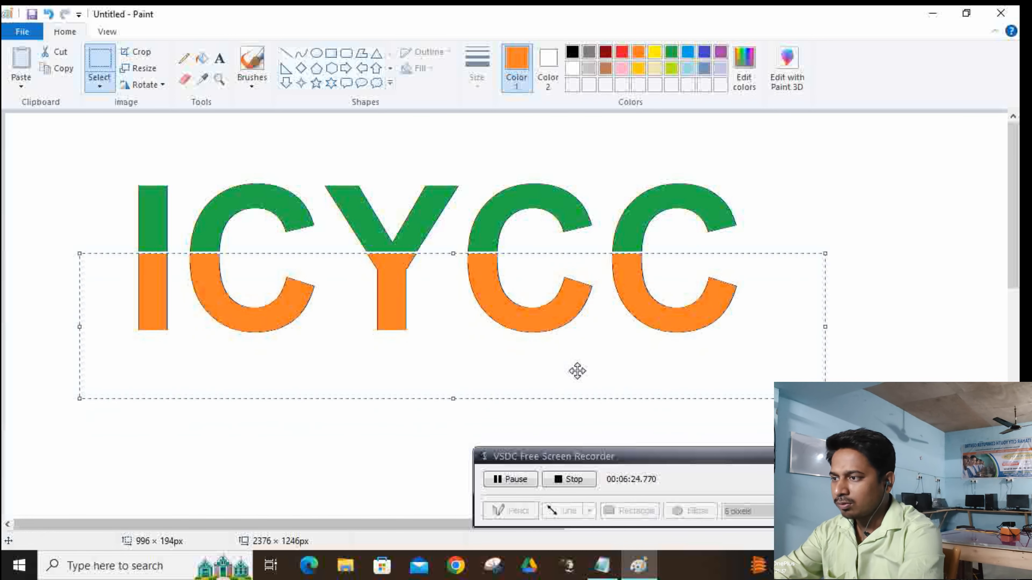
pyautogui.press('Up')
pyautogui.press('Up')
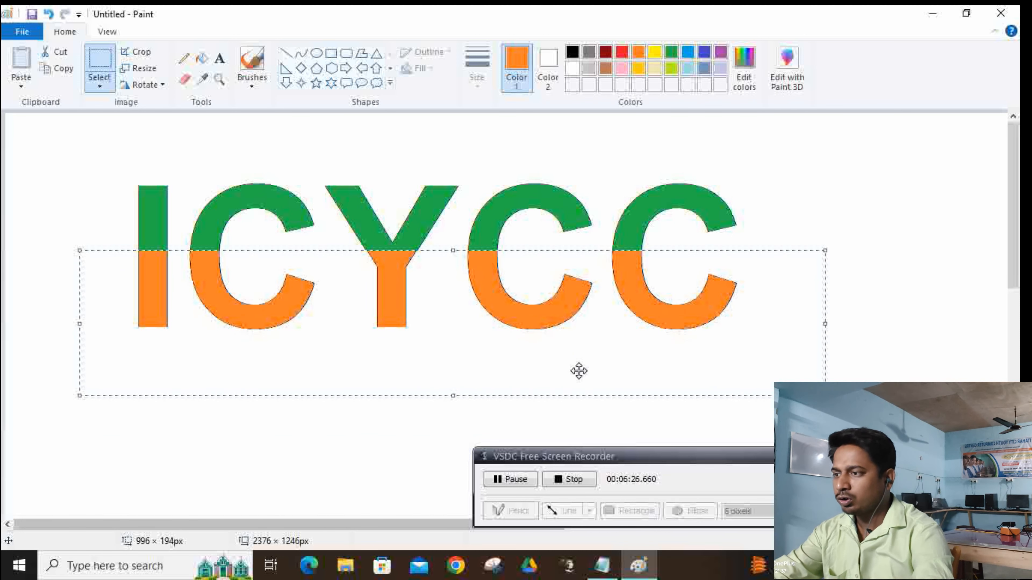
pyautogui.click(878, 150)
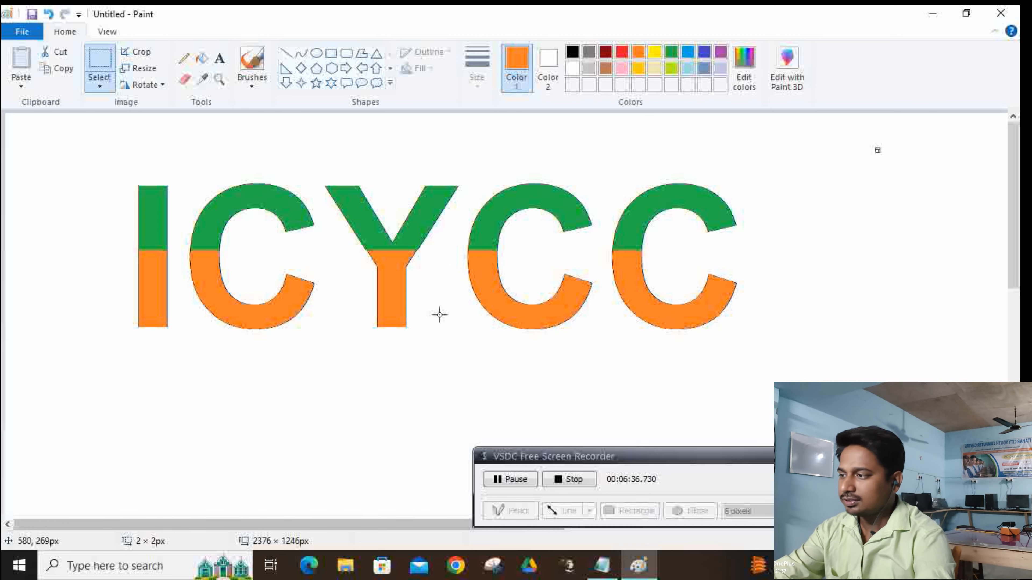
# Step: Select the whole word "ICYCC" with a rectangle about 853 × 220 px and place several overlapping copies of it around the canvas
pyautogui.moveTo(760, 457); pyautogui.dragTo(851, 495)
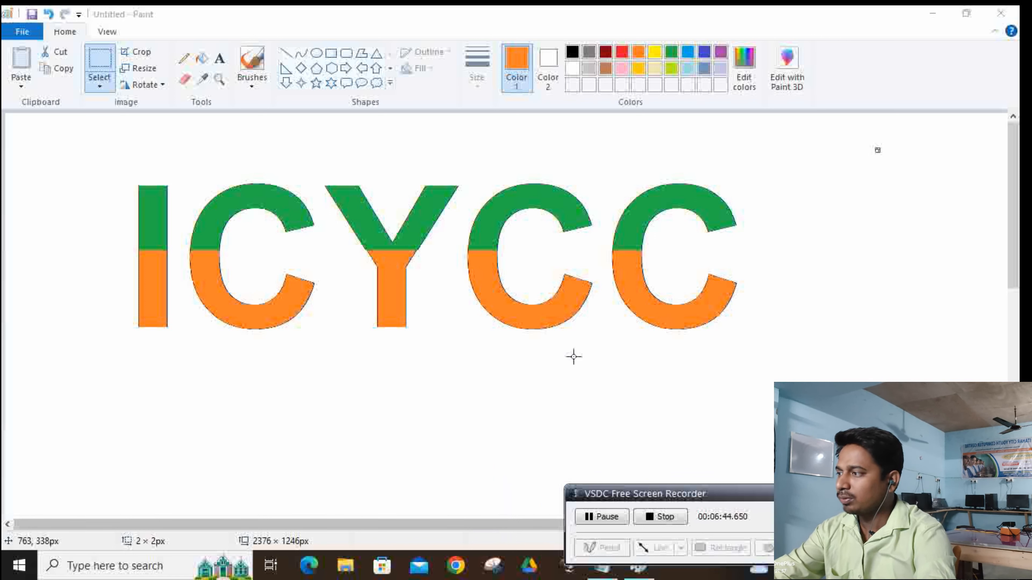
pyautogui.click(97, 69)
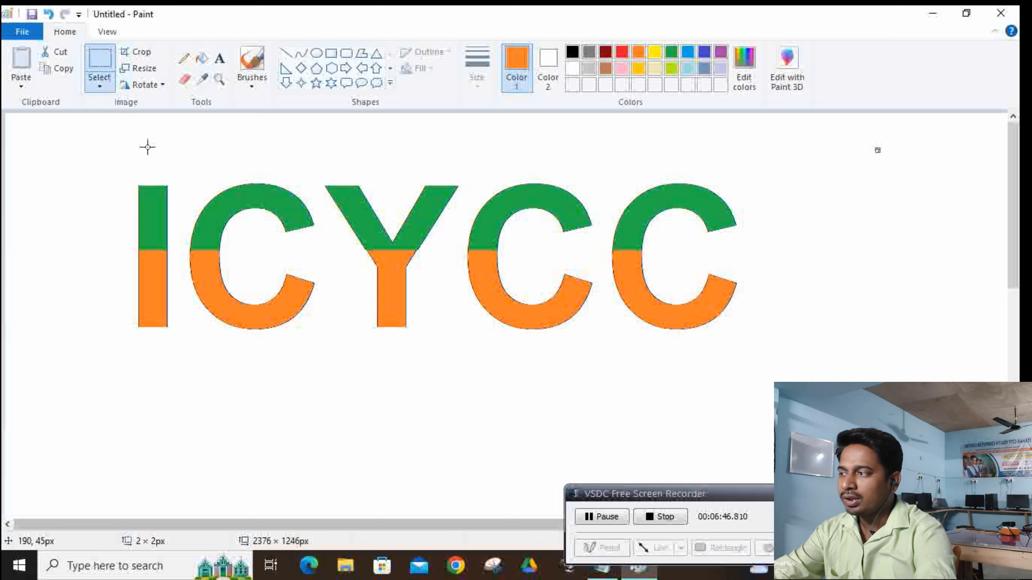
pyautogui.moveTo(130, 178)
pyautogui.mouseDown()
pyautogui.moveTo(325, 273)
pyautogui.moveTo(595, 316)
pyautogui.moveTo(769, 360)
pyautogui.moveTo(768, 343)
pyautogui.mouseUp()
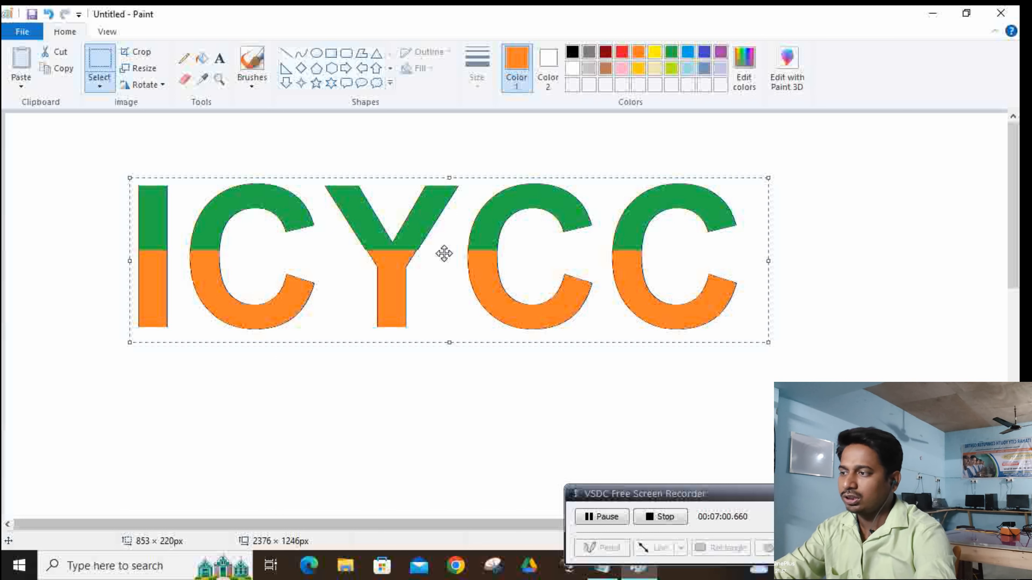
pyautogui.press('Escape')
pyautogui.moveTo(446, 252); pyautogui.dragTo(515, 341)
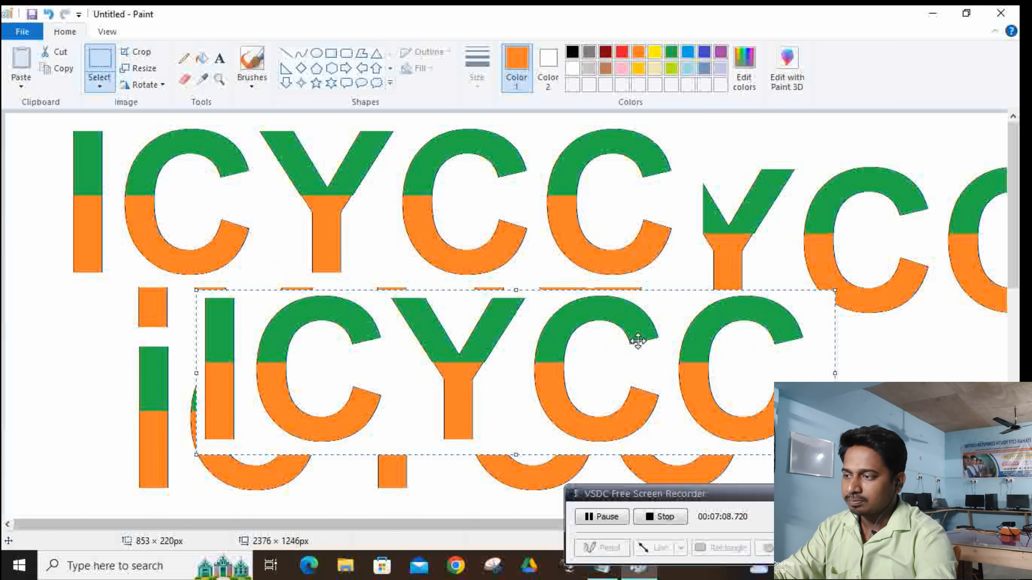
# Step: Undo the copies of the word and the rejoining of its green and orange halves
pyautogui.hotkey('ctrl', 'z')
pyautogui.hotkey('ctrl', 'z')
pyautogui.hotkey('ctrl', 'z')
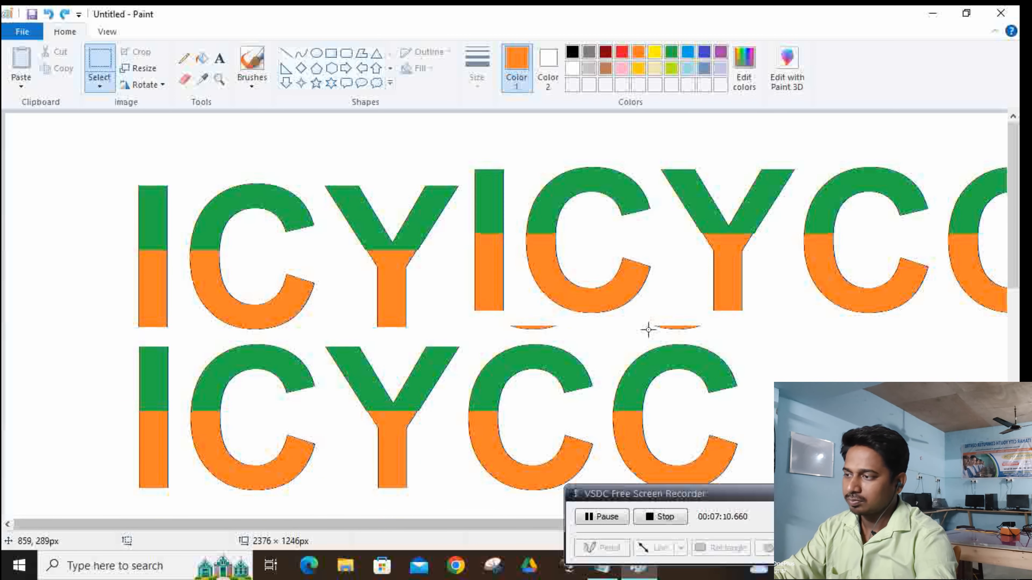
pyautogui.hotkey('ctrl', 'z')
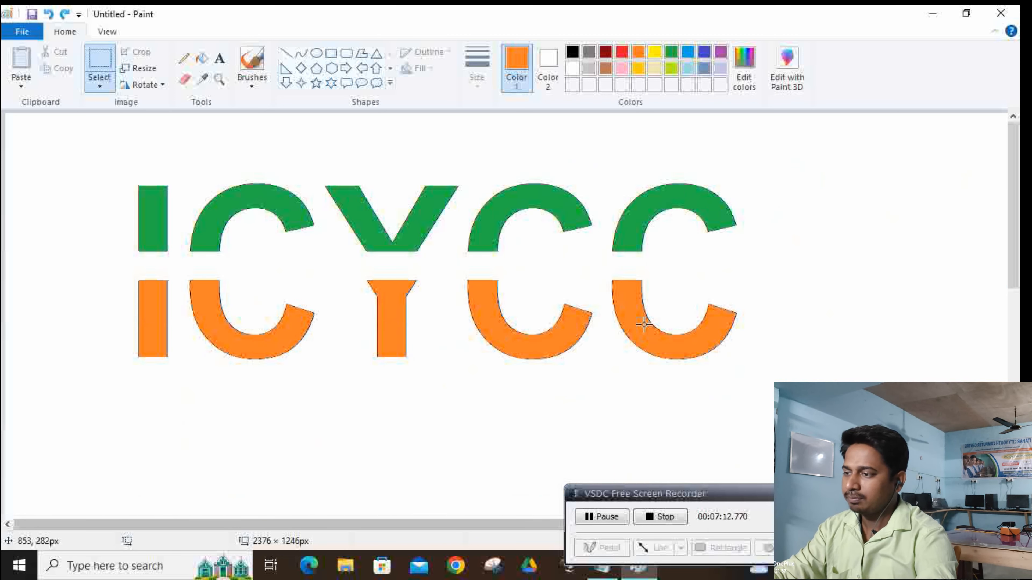
# Step: Select the orange lower halves with a rectangle about 1095 × 154 px, move them up against the green halves, and deselect
pyautogui.moveTo(825, 394); pyautogui.dragTo(3, 280)
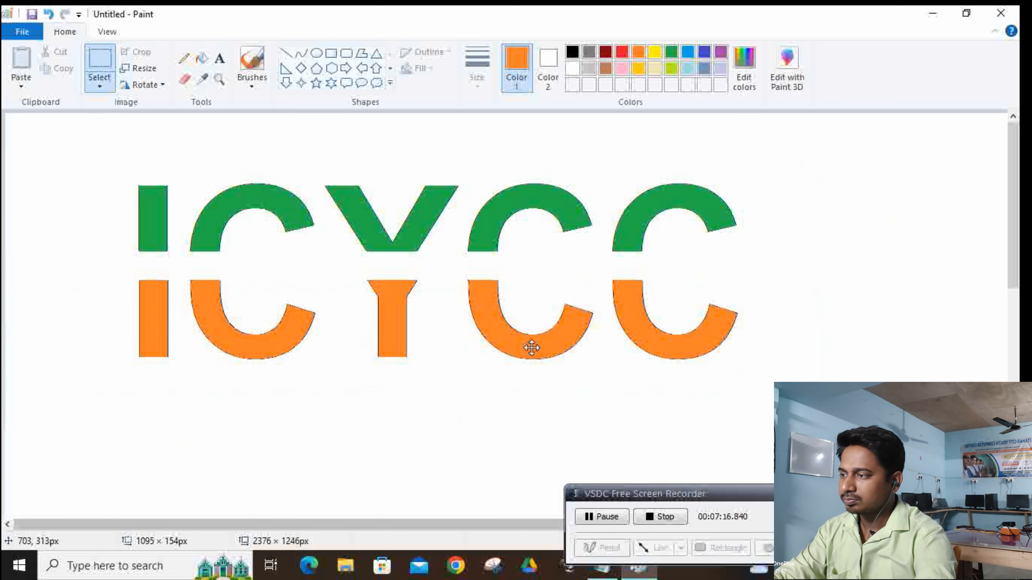
pyautogui.moveTo(532, 346); pyautogui.dragTo(523, 315)
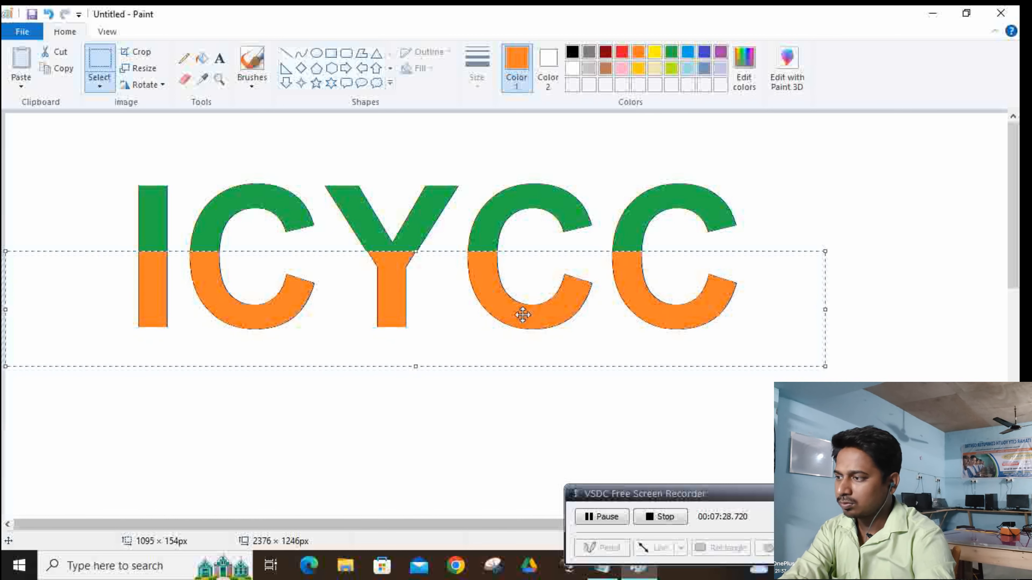
pyautogui.moveTo(523, 315); pyautogui.dragTo(523, 320)
pyautogui.moveTo(537, 436); pyautogui.dragTo(538, 437)
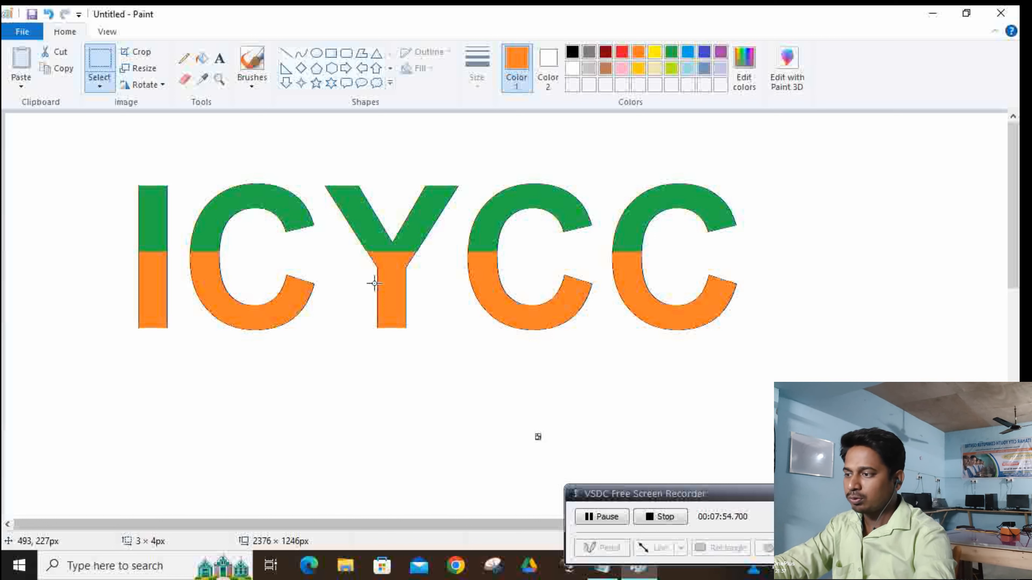
# Step: Select the rejoined word "ICYCC" with a rectangle about 970 × 250 px and clear the selection
pyautogui.moveTo(514, 420); pyautogui.dragTo(607, 448)
pyautogui.click(672, 420)
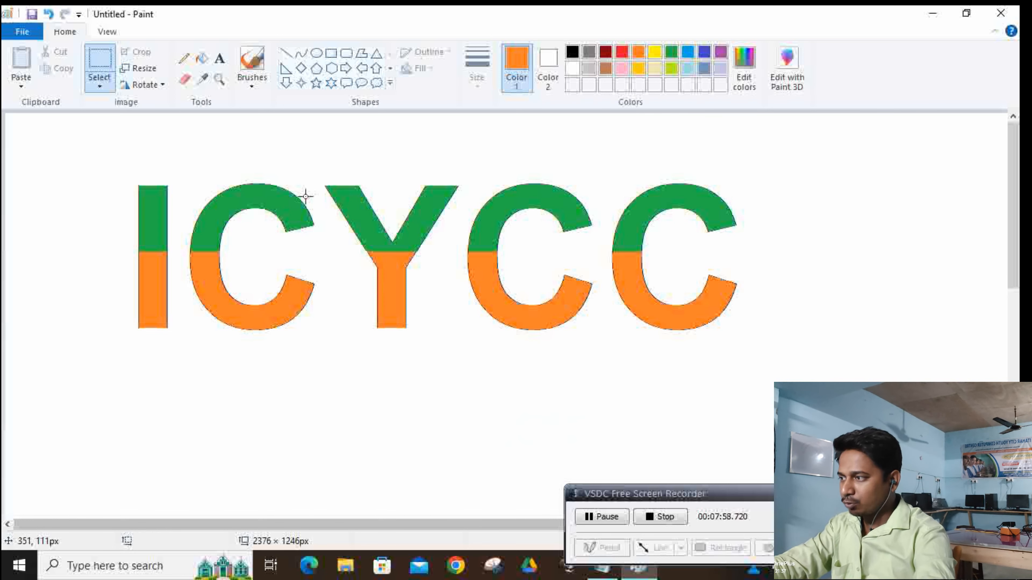
pyautogui.moveTo(93, 143); pyautogui.dragTo(813, 337)
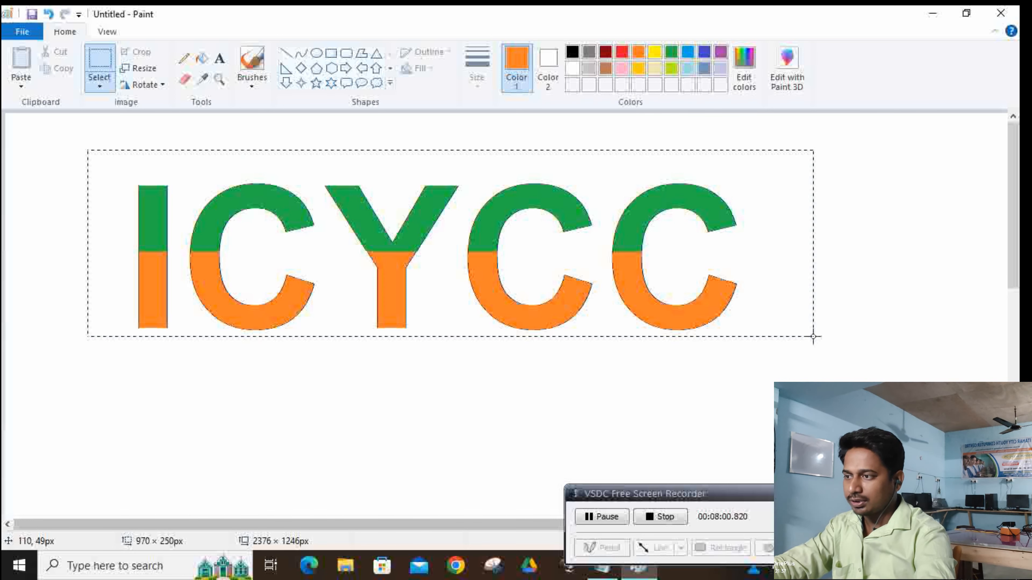
pyautogui.click(899, 323)
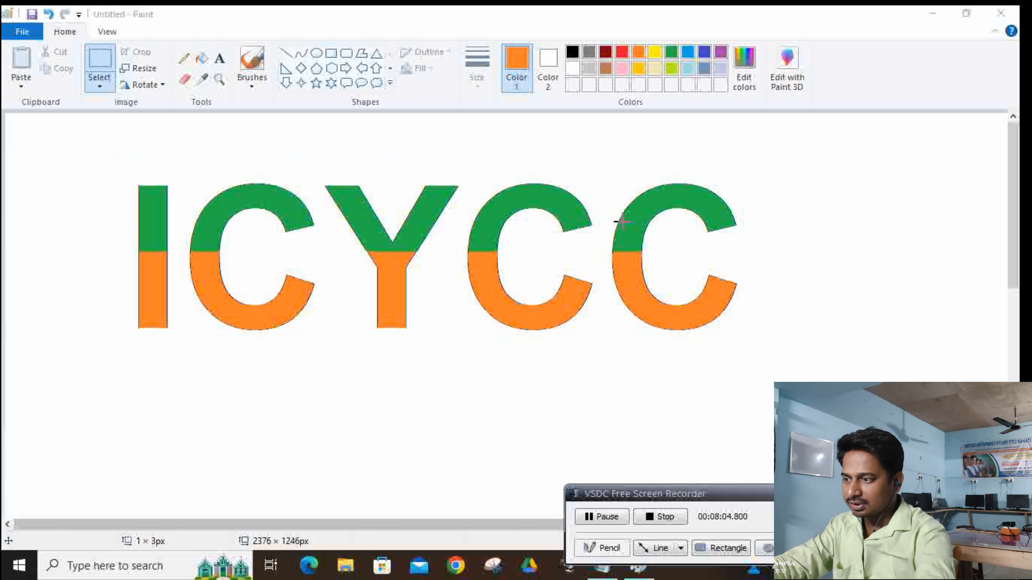
pyautogui.moveTo(608, 183)
pyautogui.mouseDown()
pyautogui.moveTo(666, 166)
pyautogui.moveTo(769, 219)
pyautogui.moveTo(757, 321)
pyautogui.moveTo(702, 357)
pyautogui.moveTo(648, 345)
pyautogui.moveTo(627, 323)
pyautogui.moveTo(595, 157)
pyautogui.moveTo(620, 211)
pyautogui.mouseUp()
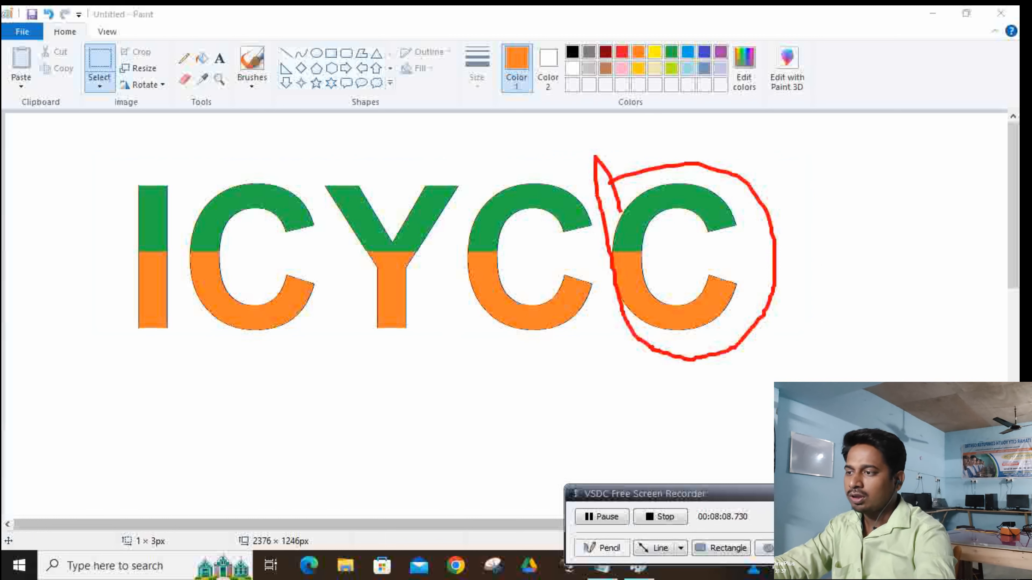
pyautogui.click(833, 516)
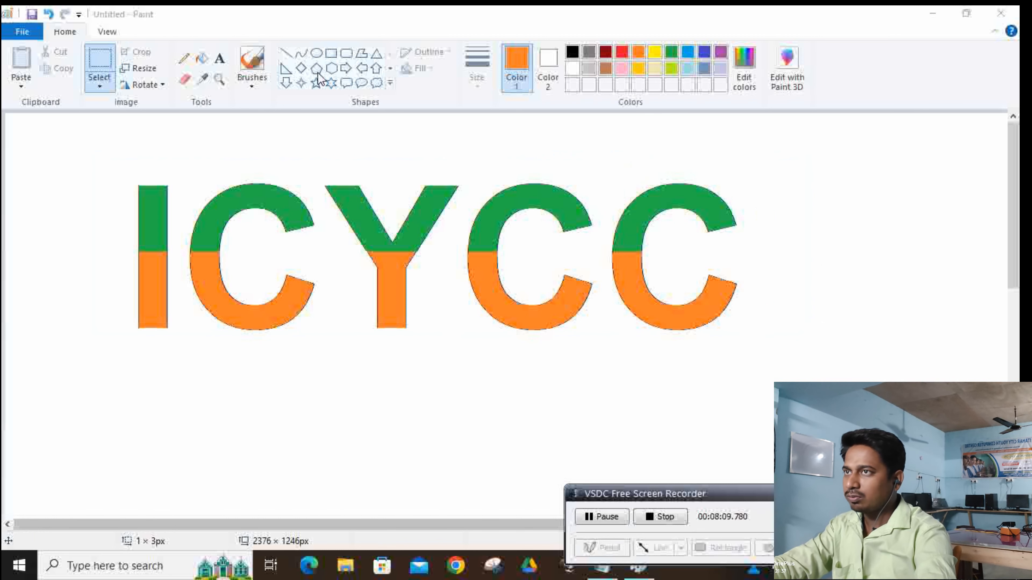
pyautogui.click(108, 61)
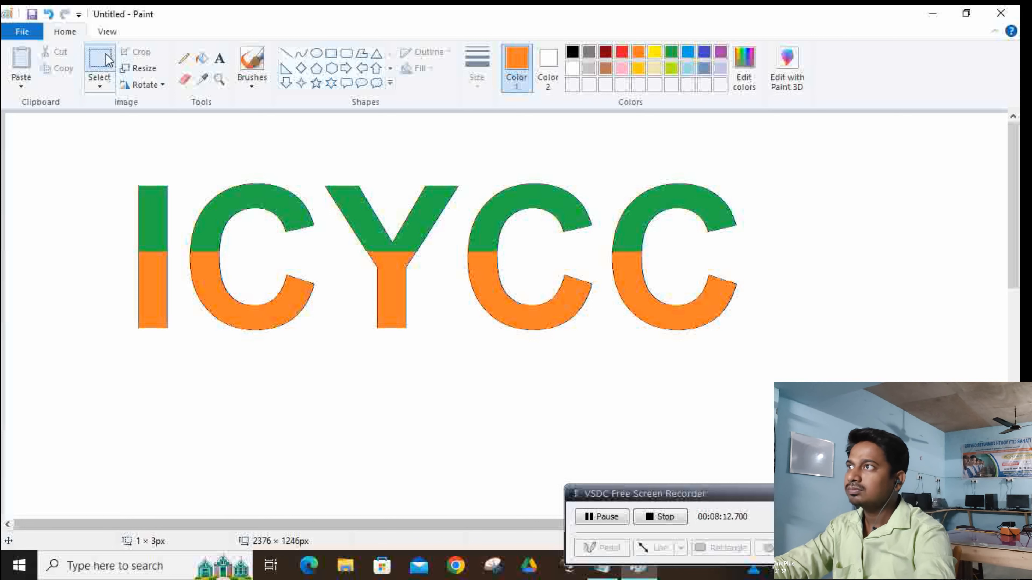